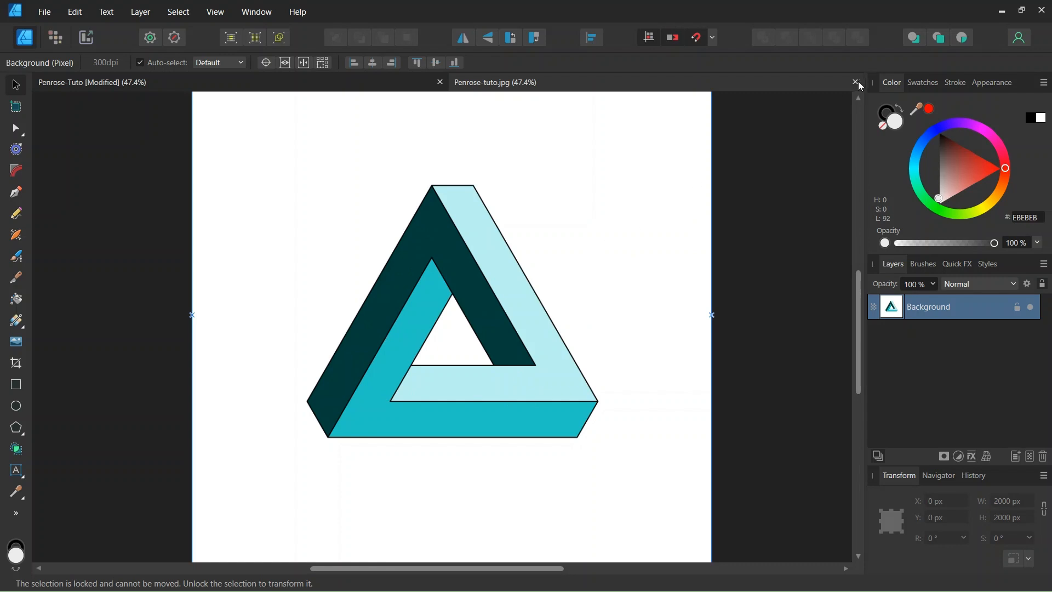
Close the Penrose-tuto.jpg document.
click(857, 83)
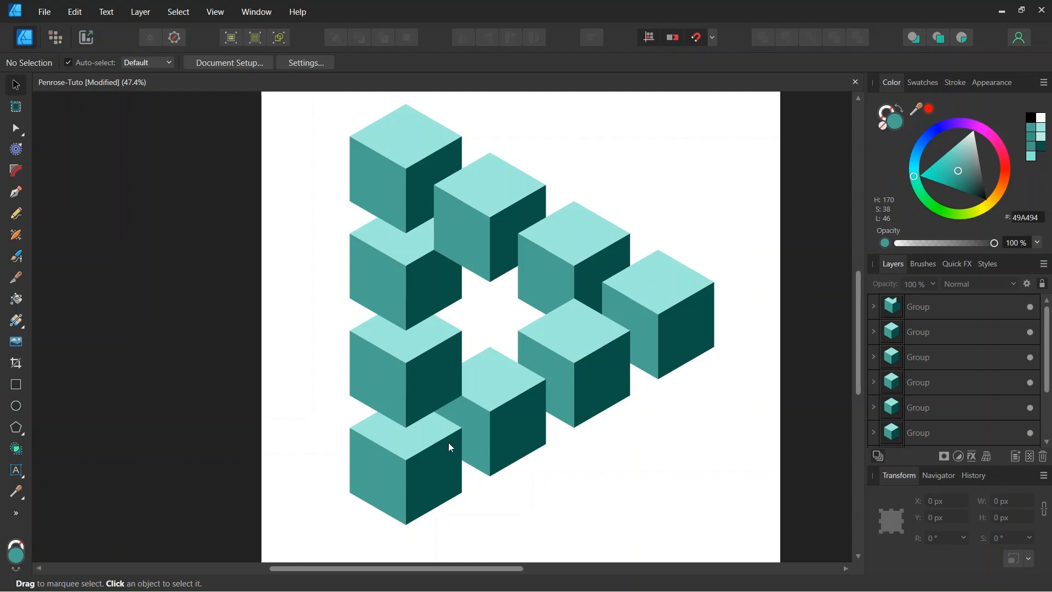
scroll(391, 209, down, 1)
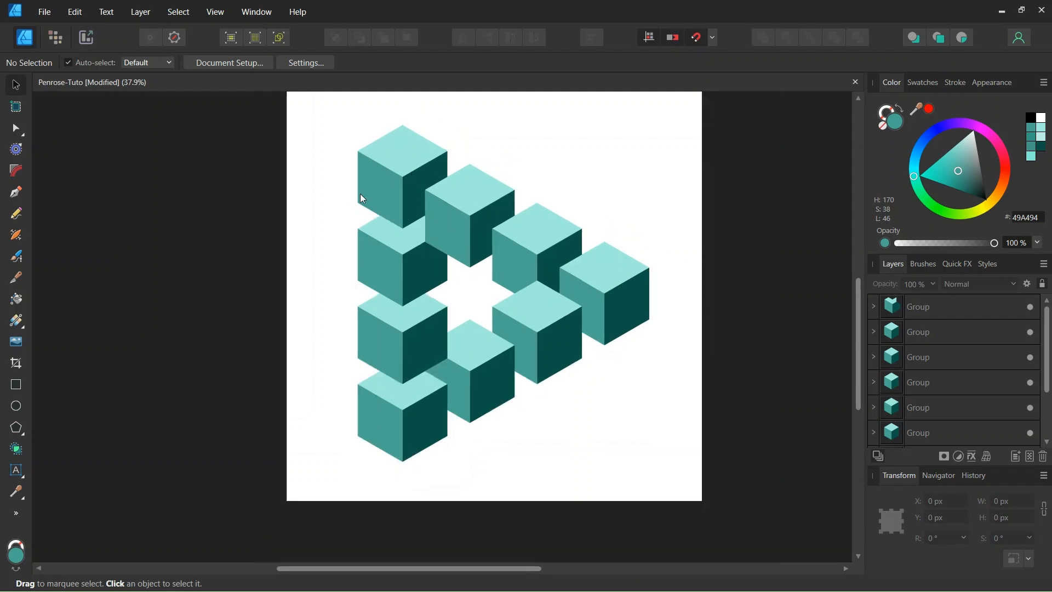
Start a new document with units in pixels, a page width of 2000 px and a page height of 2000 px.
click(47, 16)
key(Escape)
key(ctrl+n)
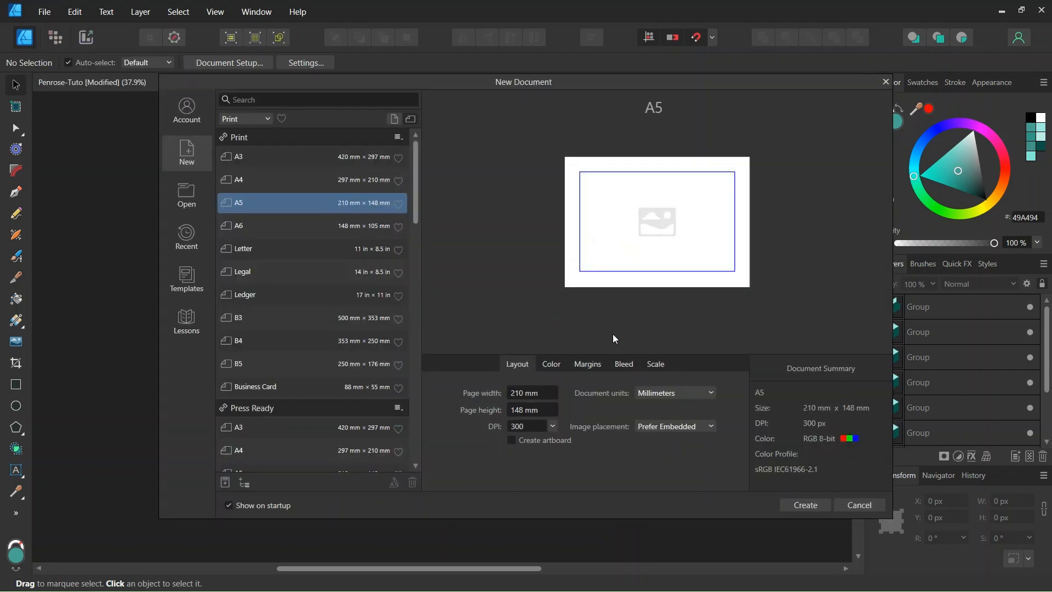
click(653, 399)
click(655, 409)
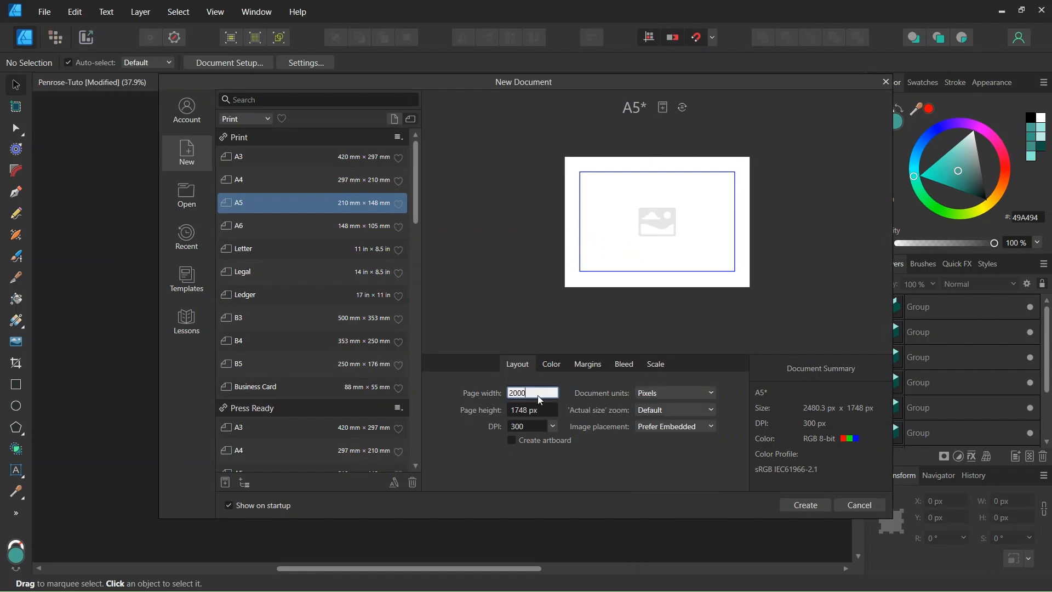
click(548, 408)
text(200)
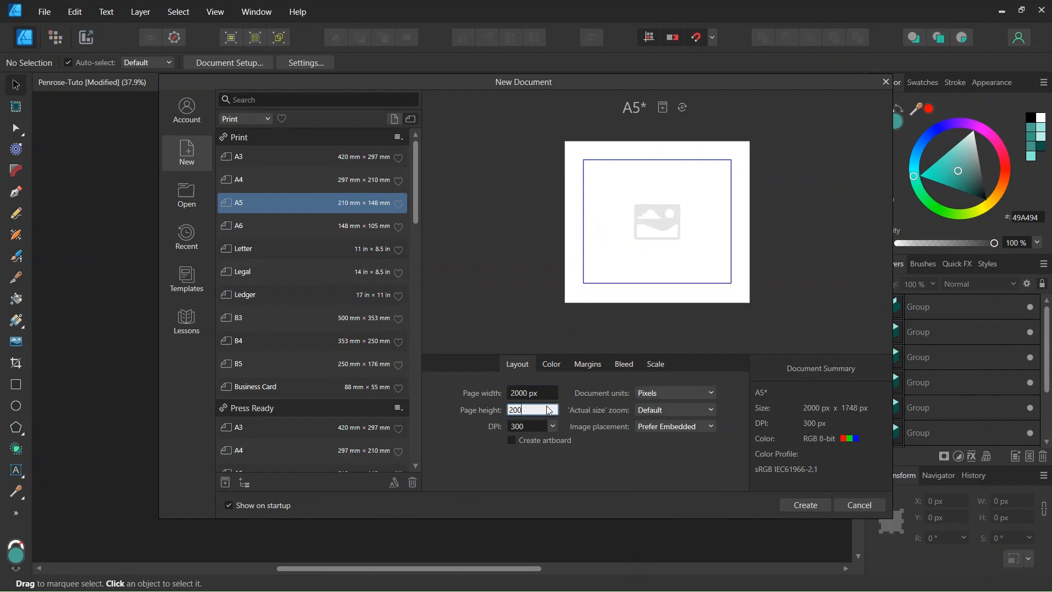
text(0)
Exclude margins from the new document and create it.
click(597, 369)
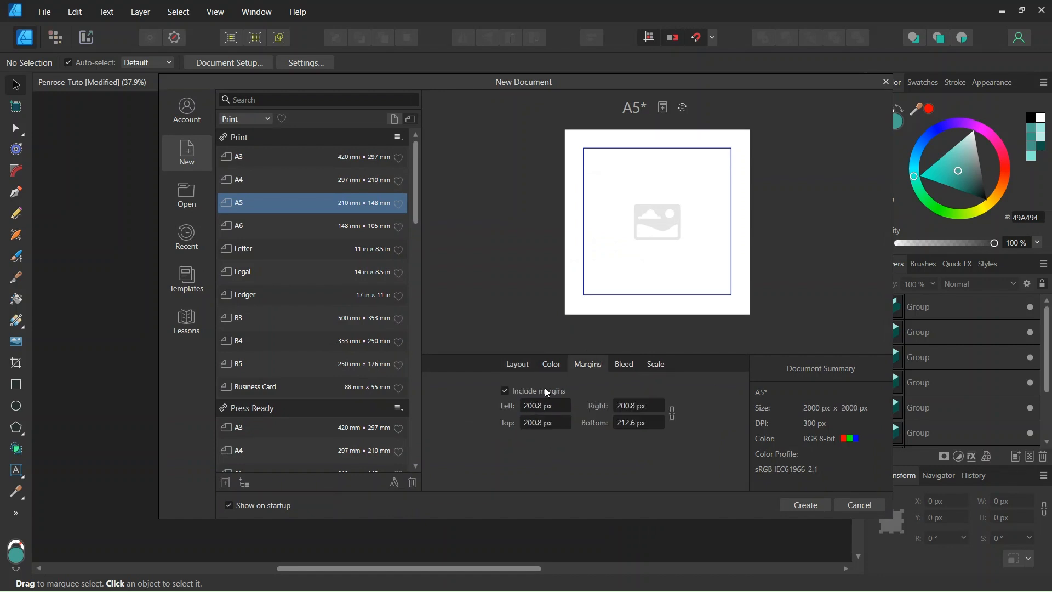
click(506, 391)
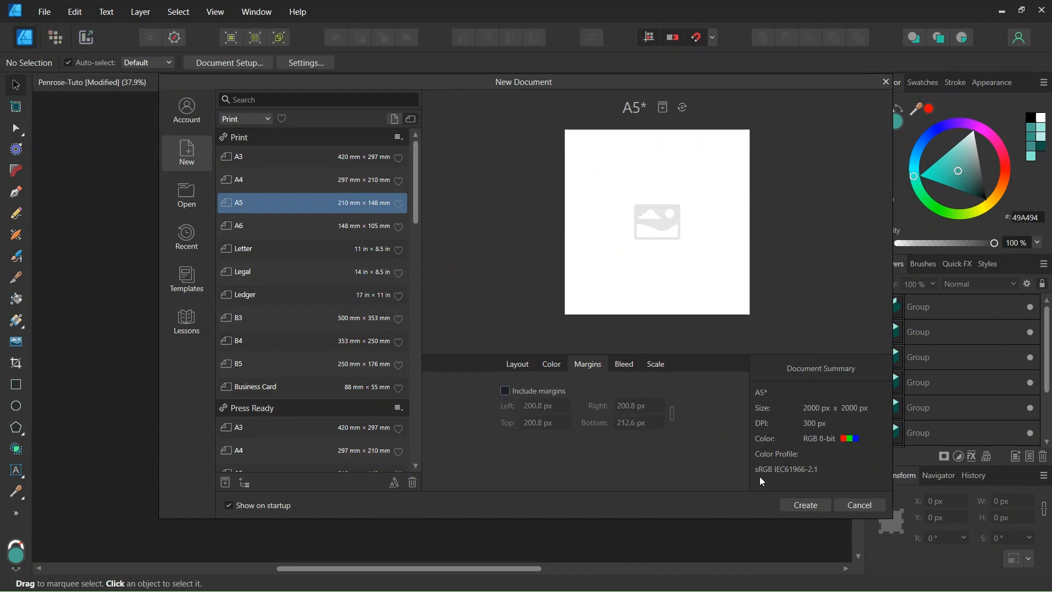
click(805, 505)
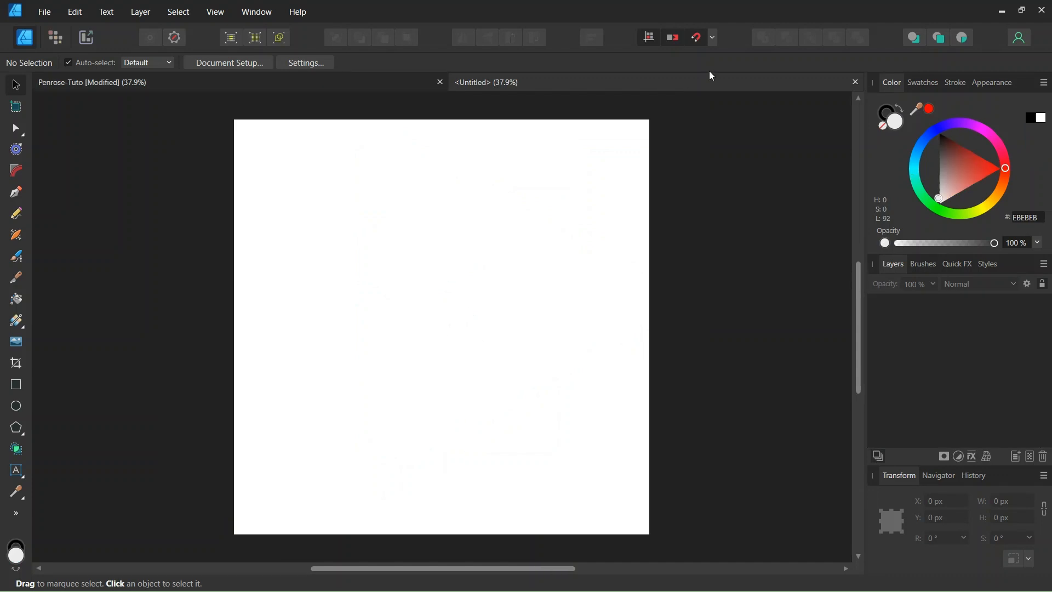
Turn off Snap to spread in the snapping options.
click(713, 38)
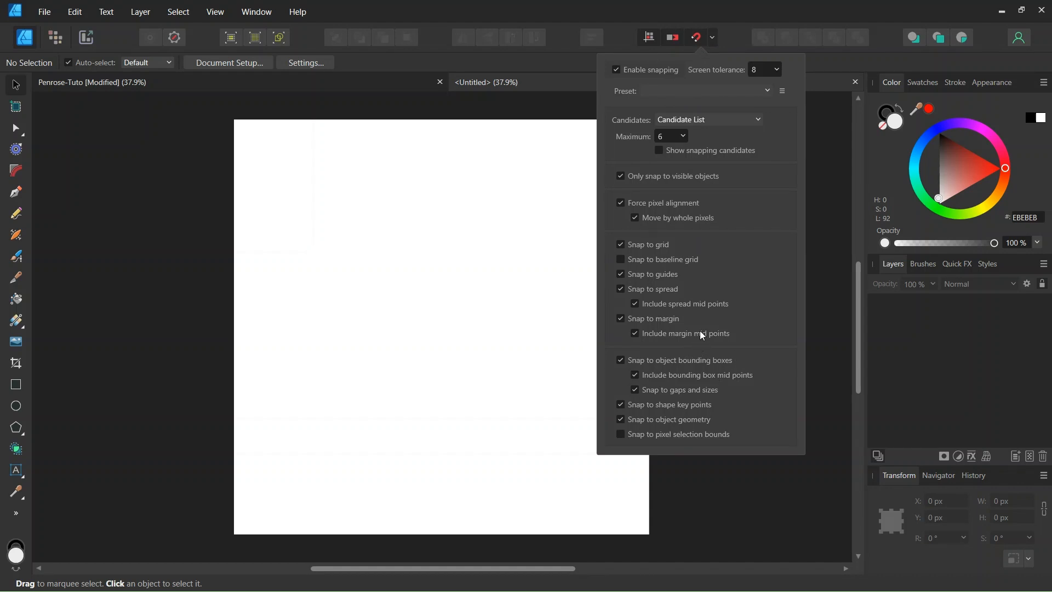
click(621, 289)
click(488, 293)
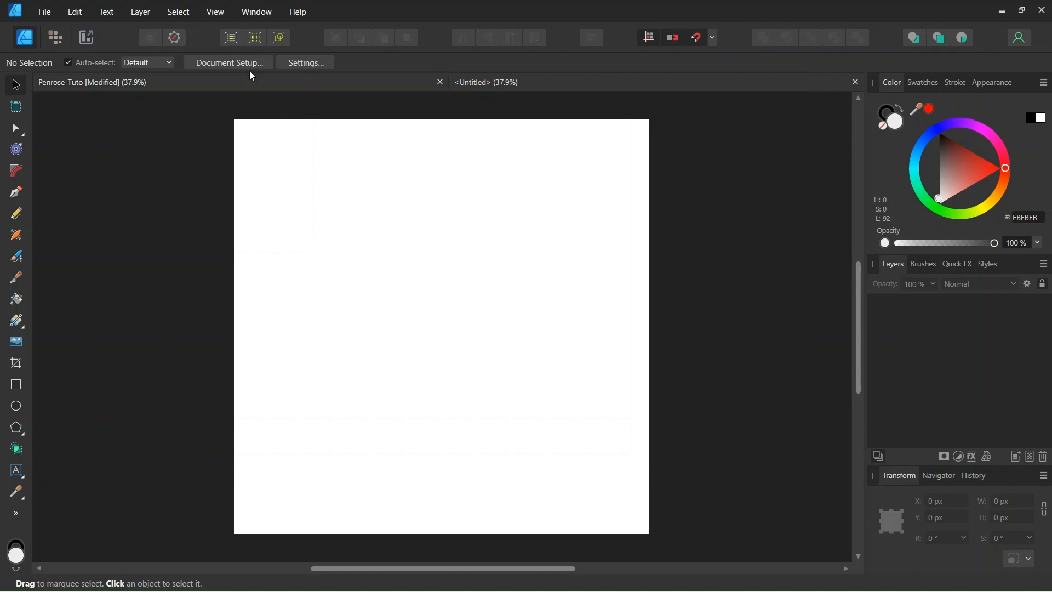
Turn on the grid display in the Grid and Snapping Axis settings.
click(216, 17)
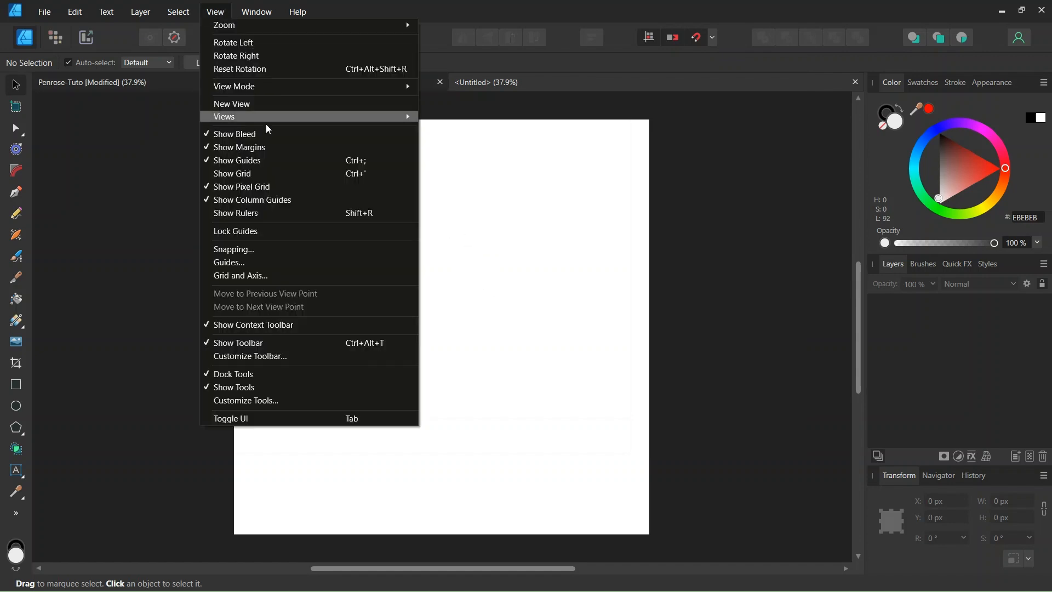
click(436, 251)
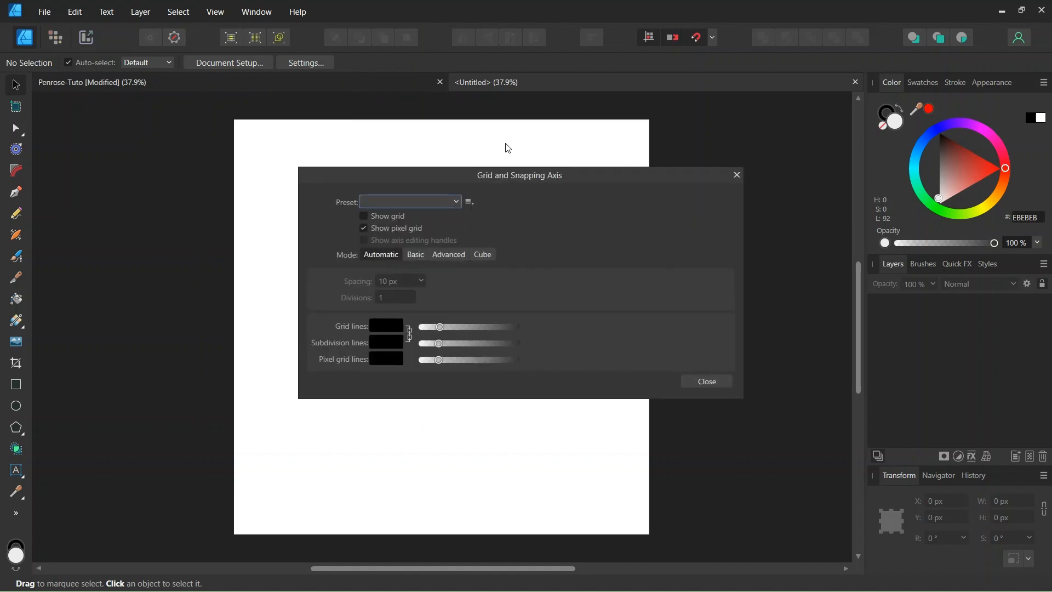
drag(501, 172, 684, 142)
scroll(452, 222, up, 1)
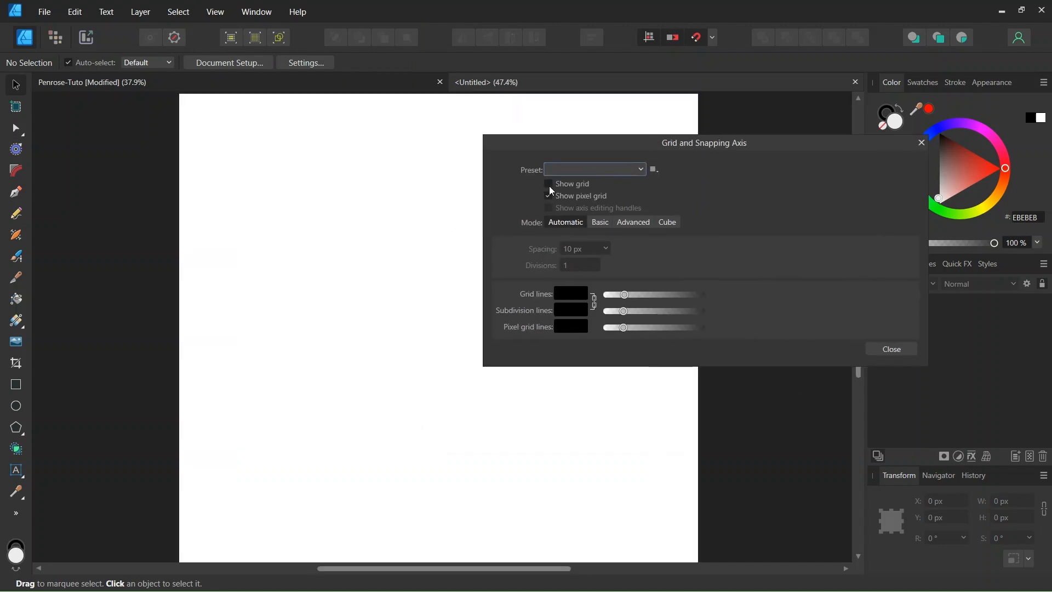
click(549, 185)
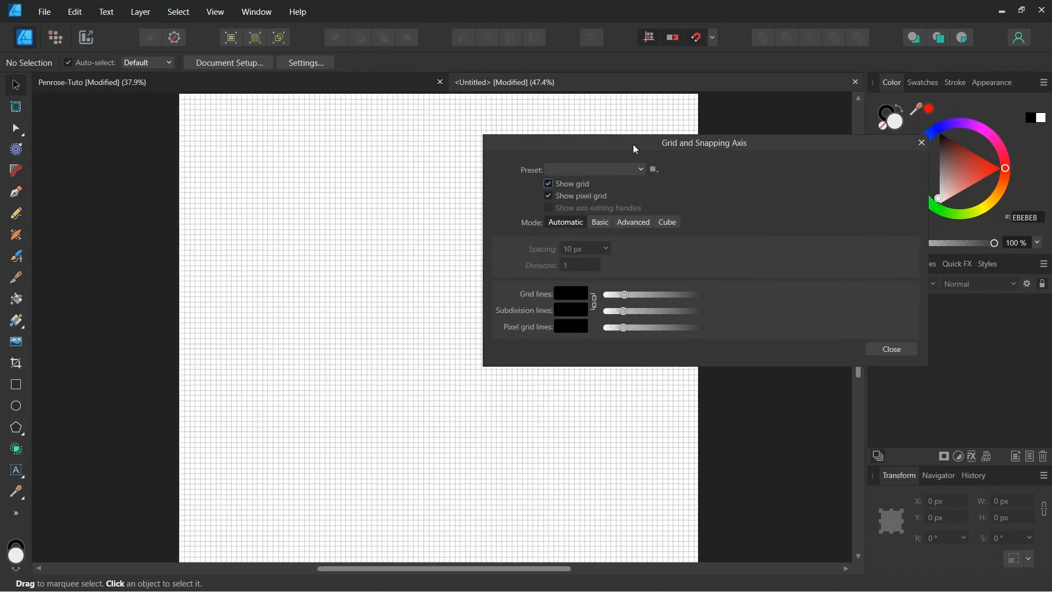
drag(636, 149, 676, 138)
Change the grid to Advanced mode with the Isometric grid type and close the grid settings.
click(681, 212)
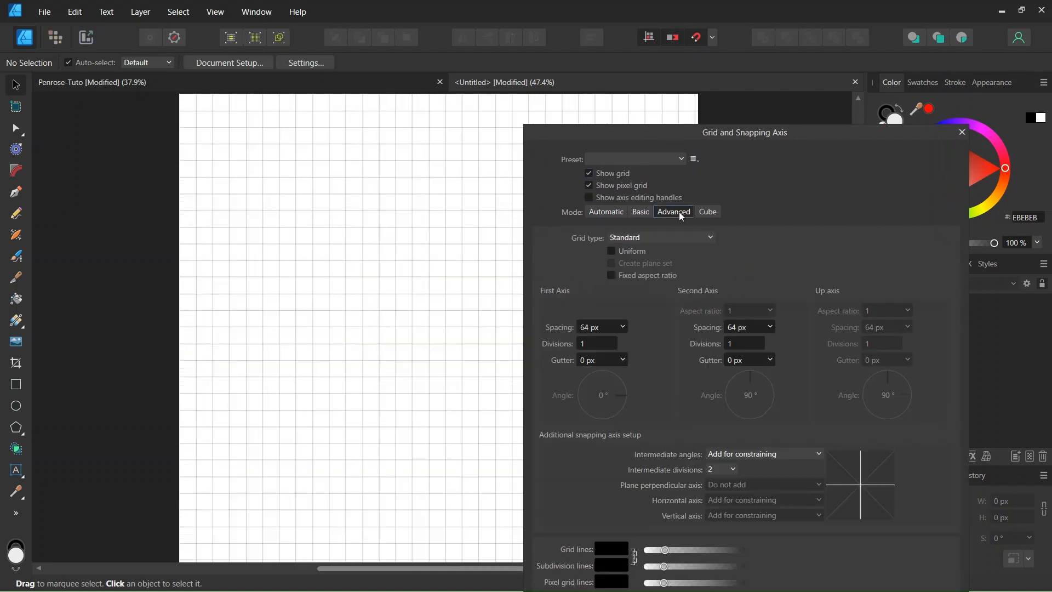
click(662, 235)
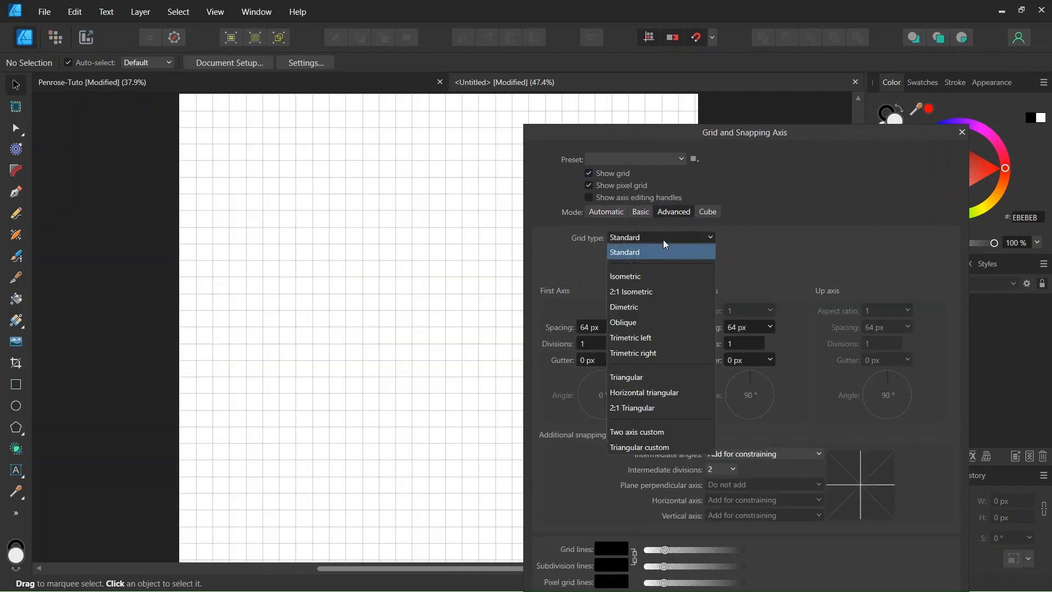
click(655, 276)
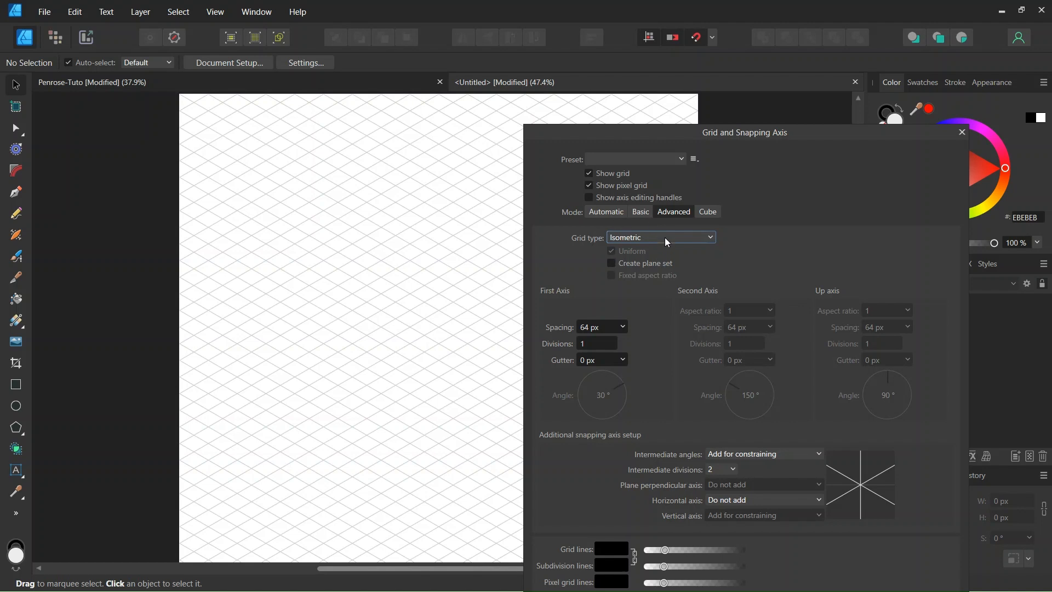
scroll(372, 203, up, 1)
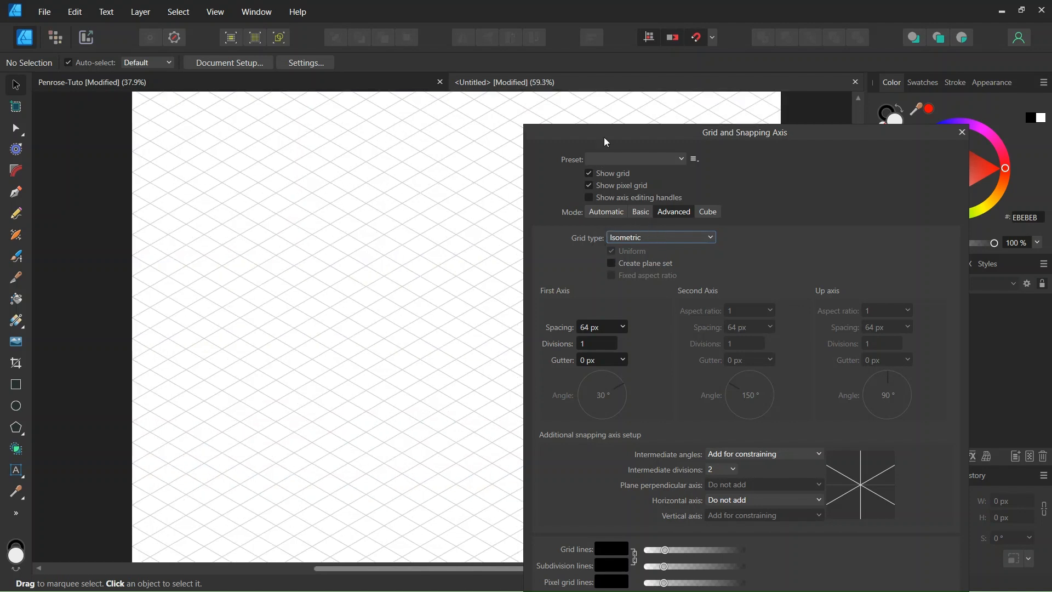
drag(605, 142, 567, 89)
click(894, 552)
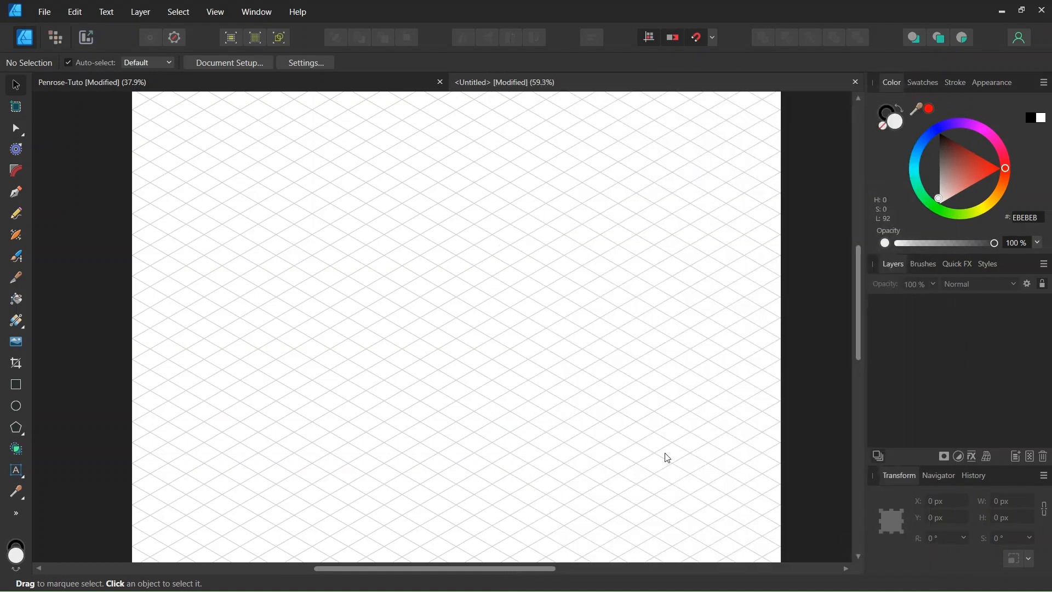
Examine the cube arrangement in the Penrose-Tuto document, and return to the untitled document.
scroll(631, 414, down, 1)
scroll(617, 378, down, 1)
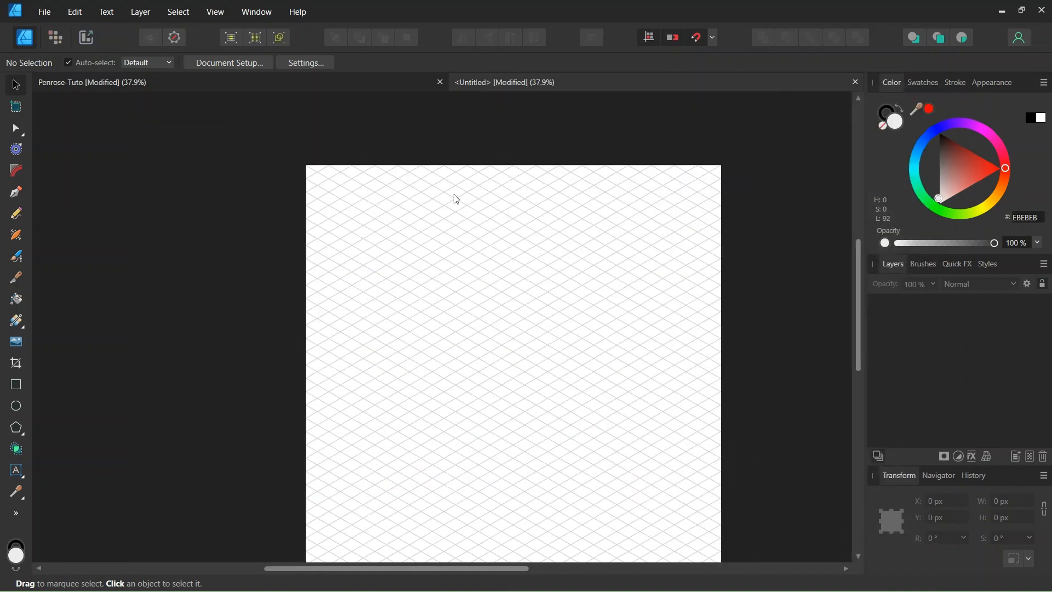
click(359, 84)
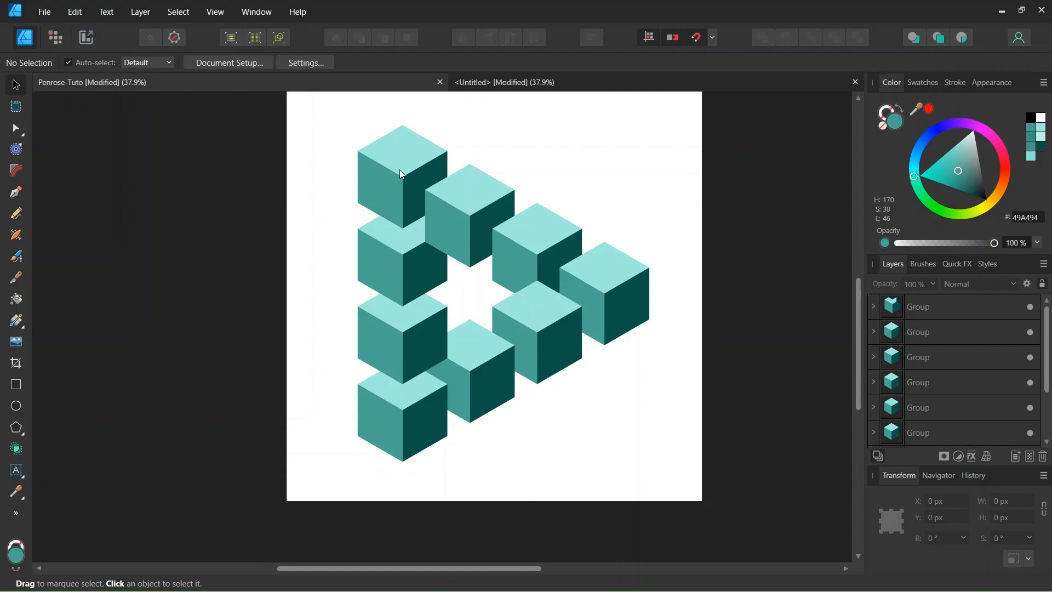
scroll(399, 169, down, 1)
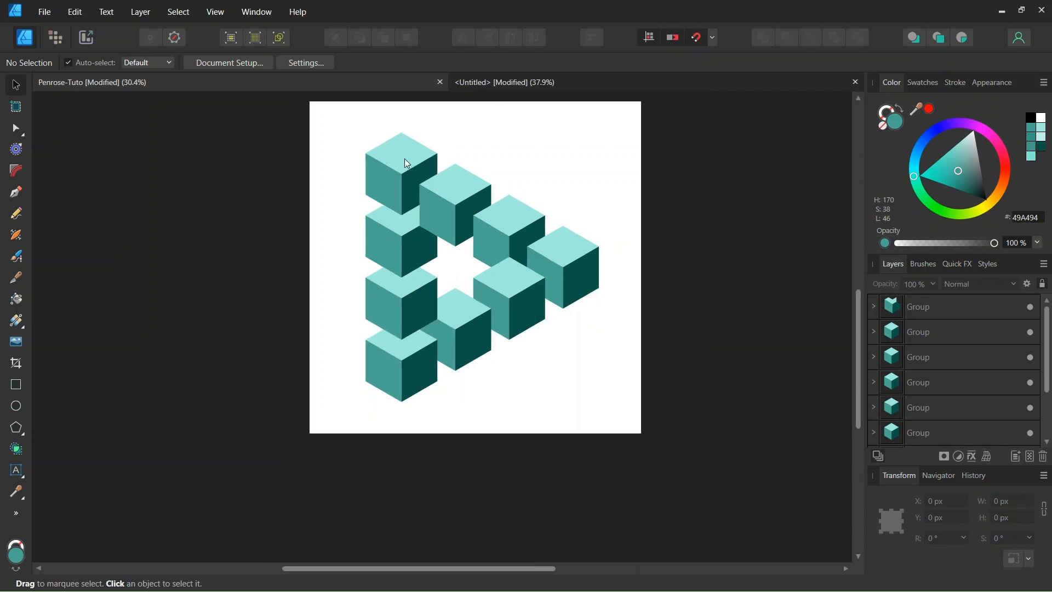
click(486, 84)
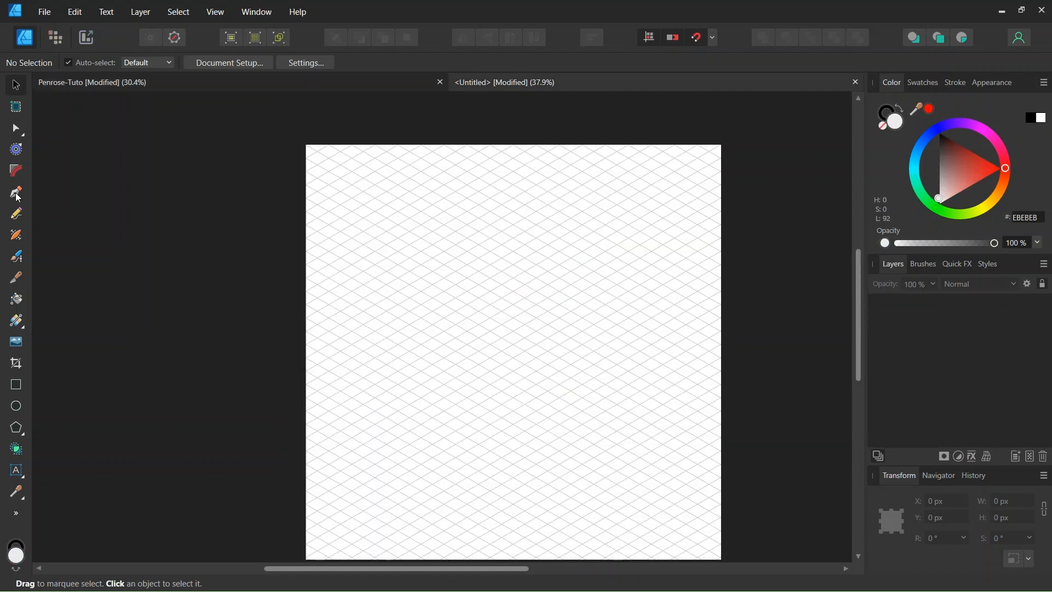
Activate the Pen tool and set both fill and stroke to none.
click(17, 195)
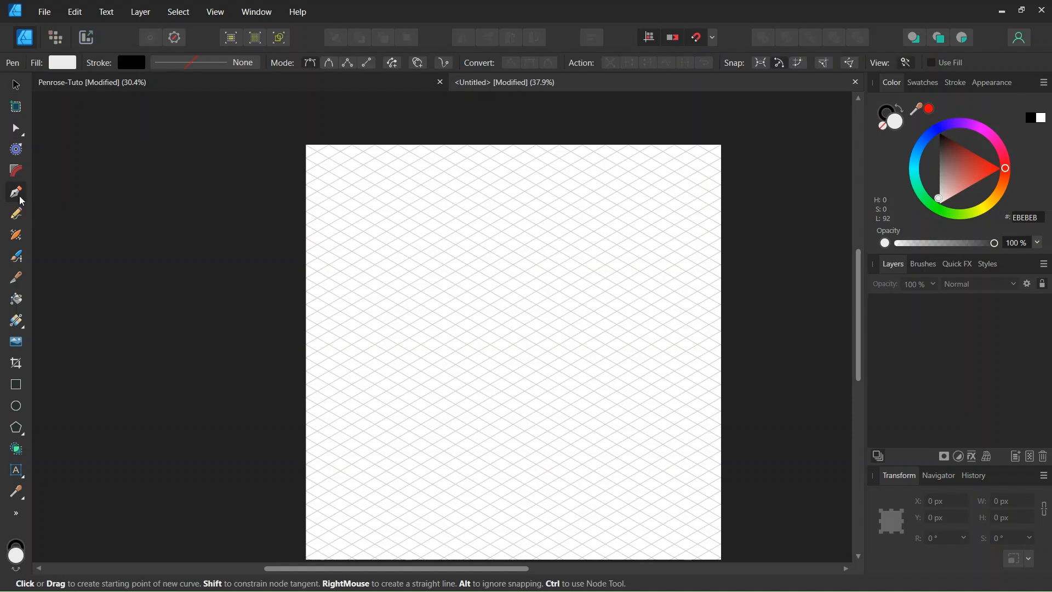
click(57, 64)
click(215, 89)
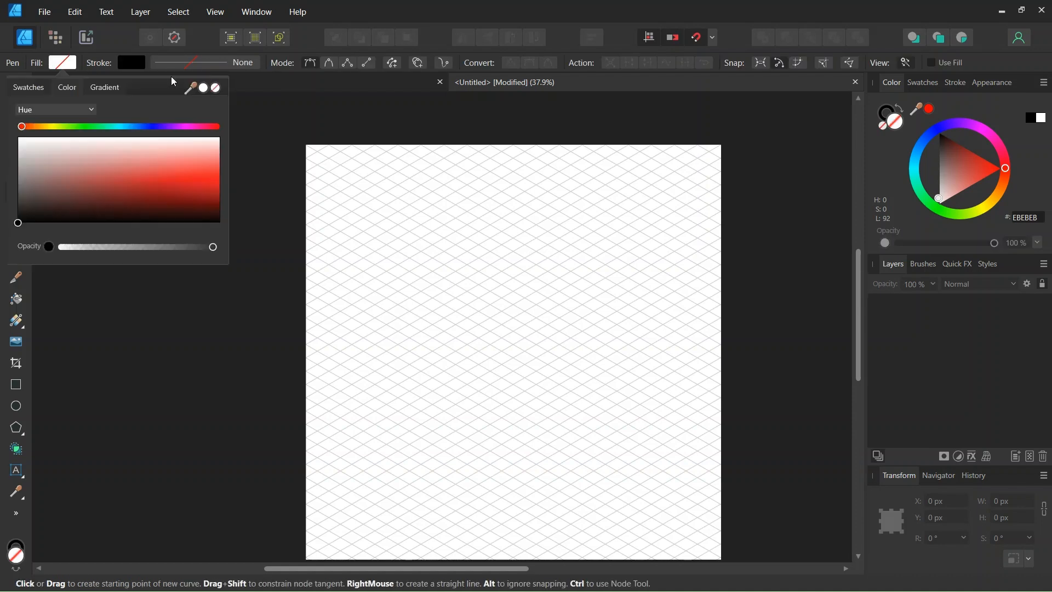
click(134, 64)
click(231, 89)
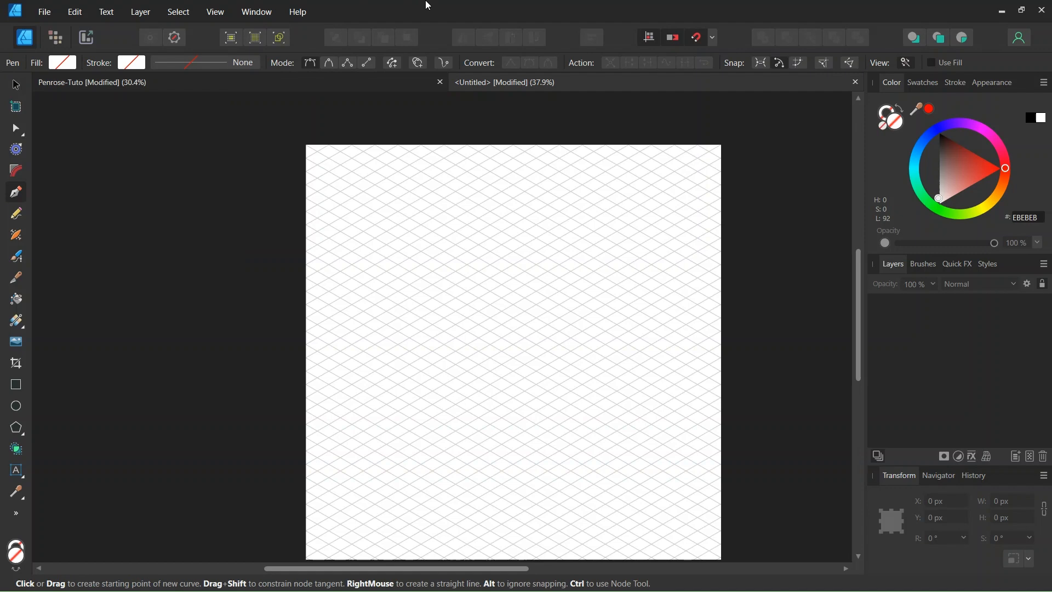
Draw a closed rhombus about 443 px wide and 256 px high on the isometric grid near the page's upper left corner.
scroll(506, 230, up, 1)
scroll(403, 227, up, 1)
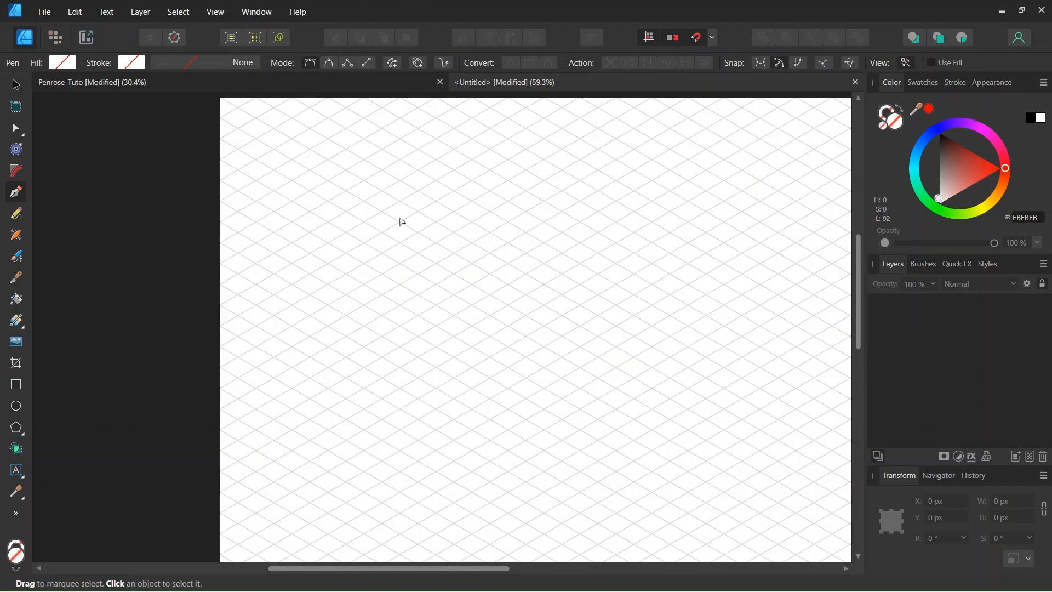
click(365, 161)
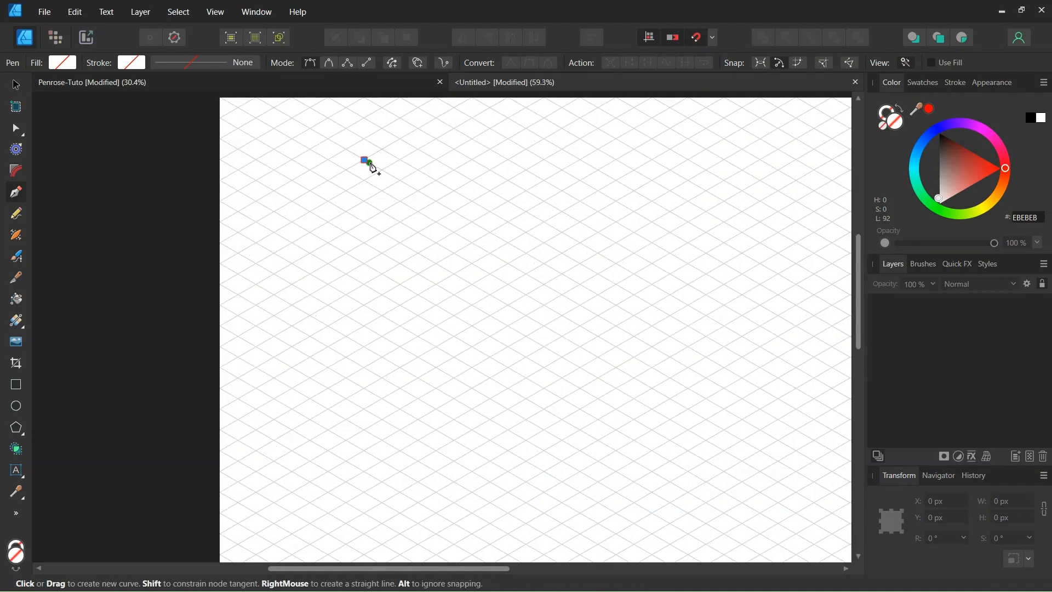
scroll(368, 165, down, 1)
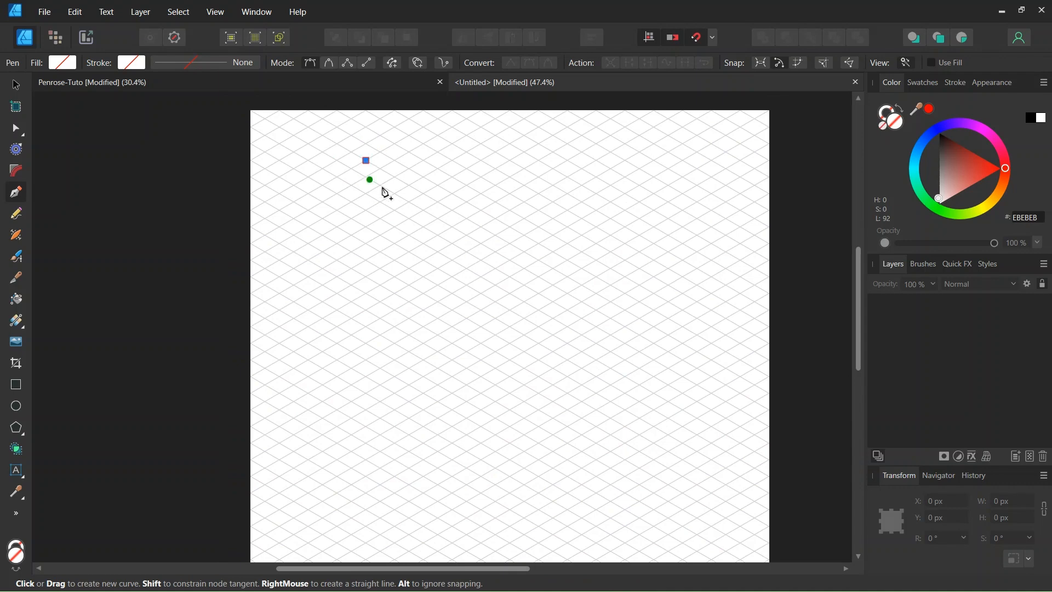
scroll(376, 173, up, 1)
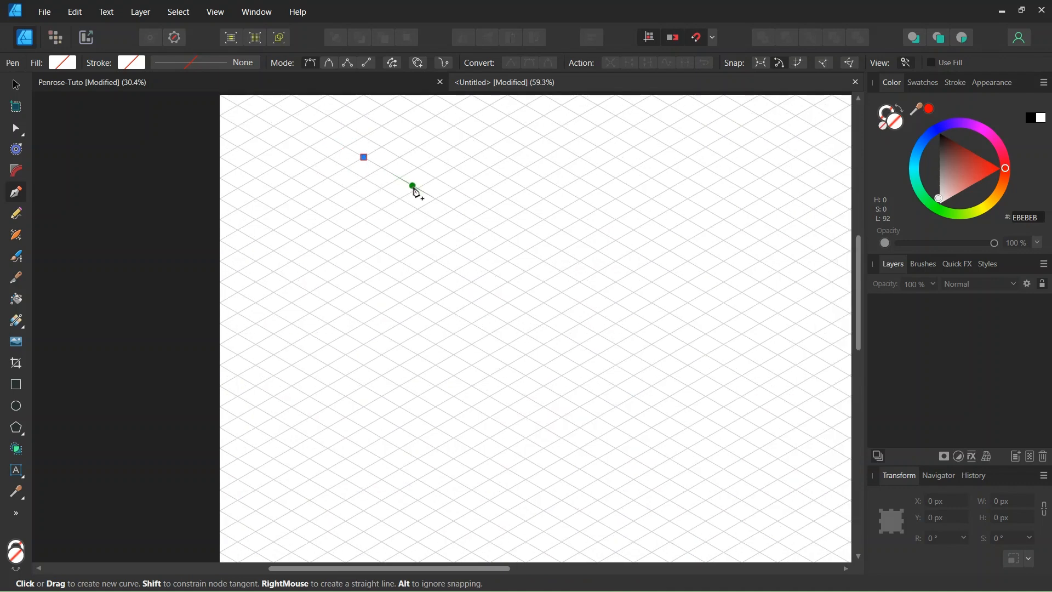
click(437, 199)
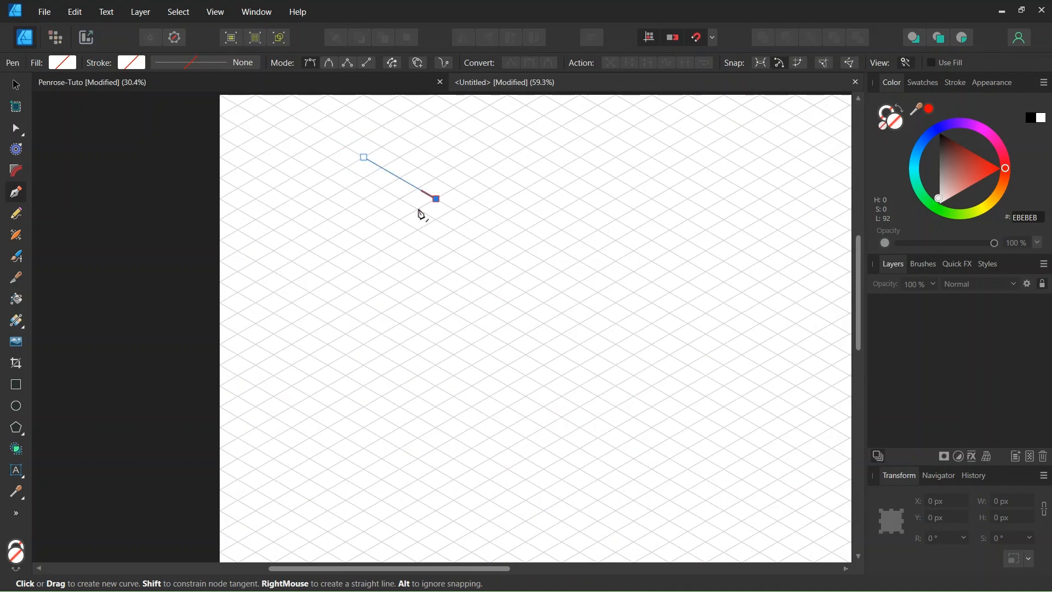
click(365, 241)
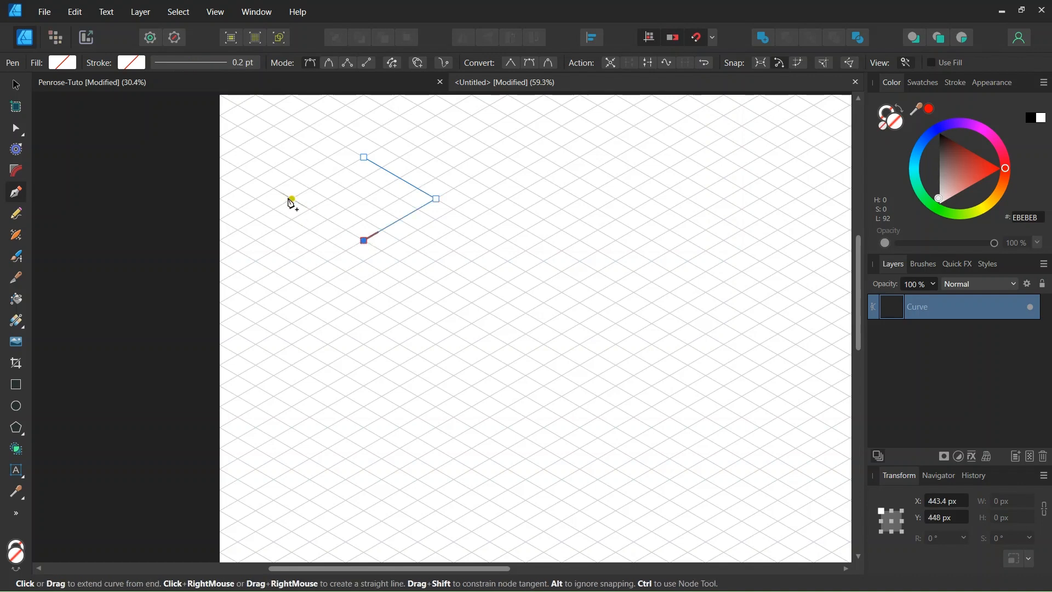
click(293, 198)
click(364, 158)
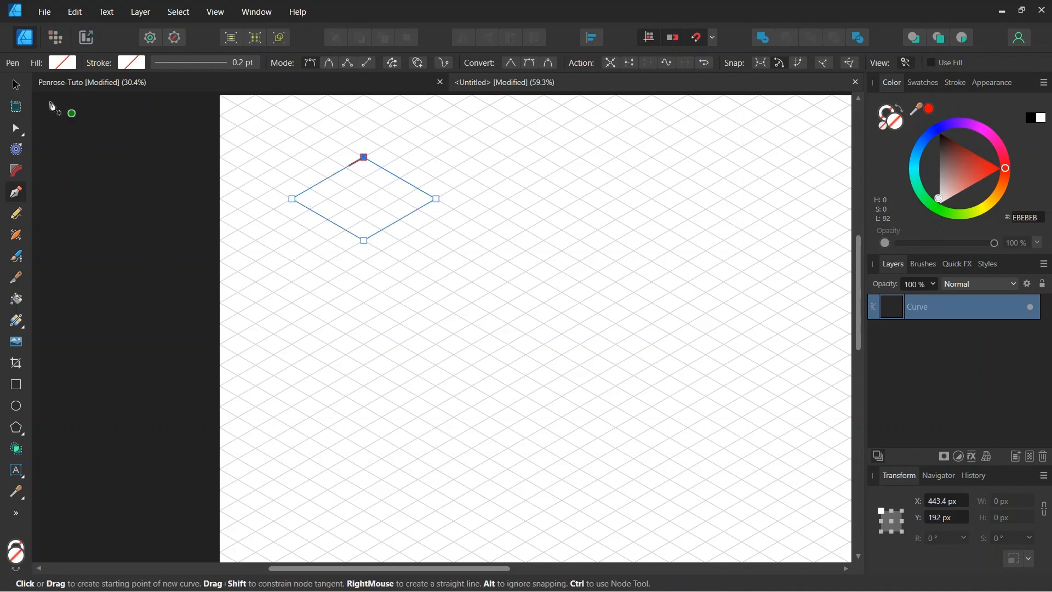
click(16, 87)
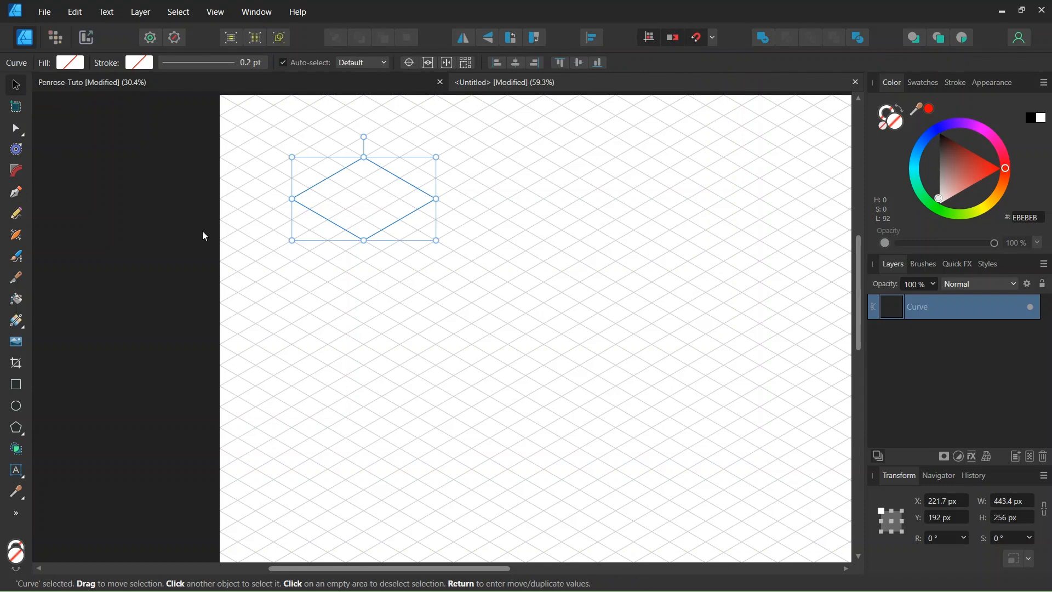
scroll(324, 176, up, 1)
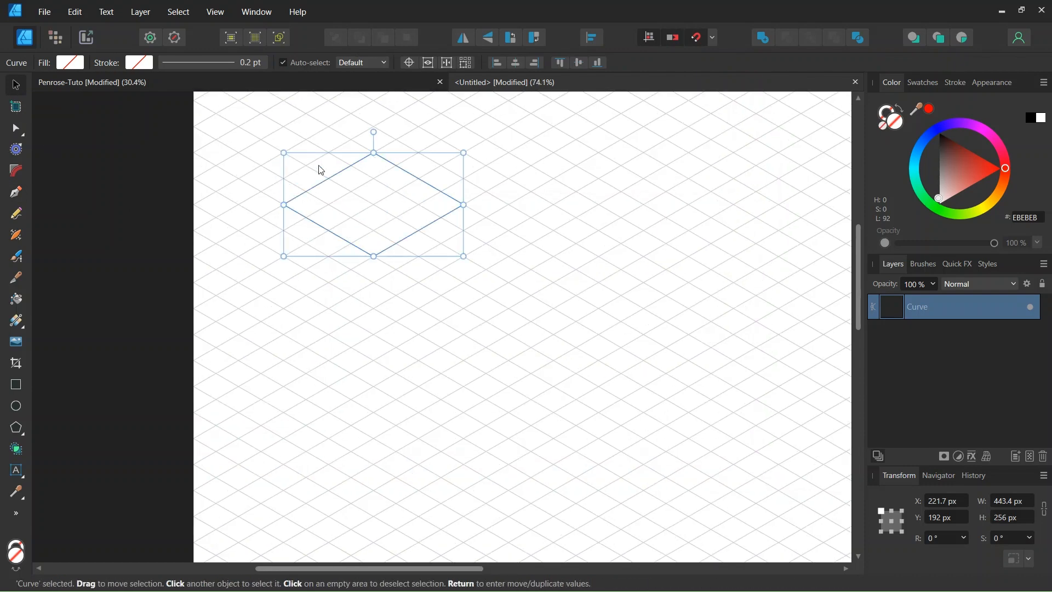
Enable the rhombus's transform origin and move it onto the rhombus's lowest corner point.
click(408, 63)
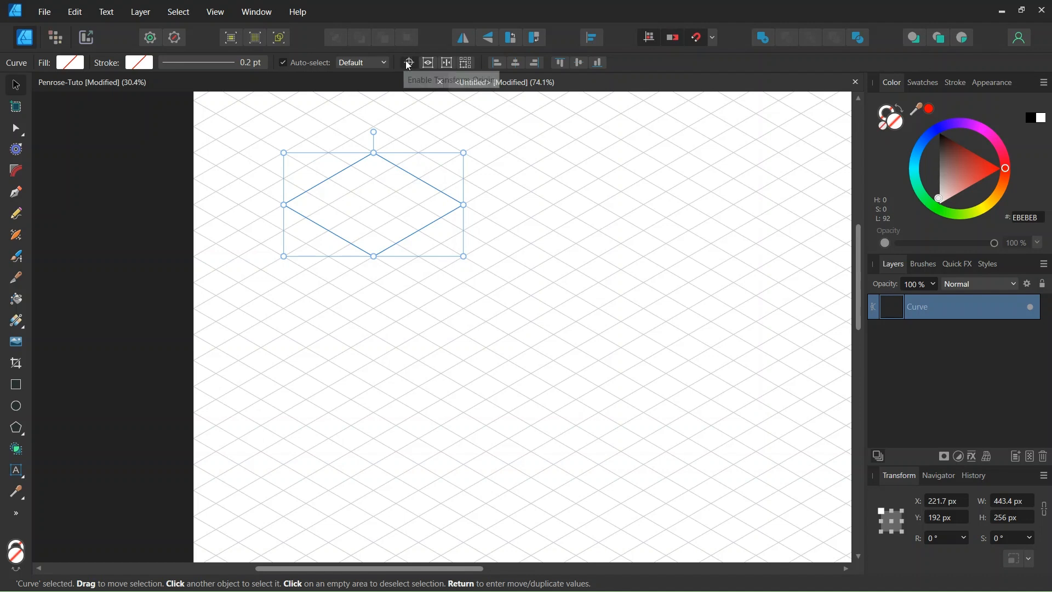
scroll(350, 224, up, 1)
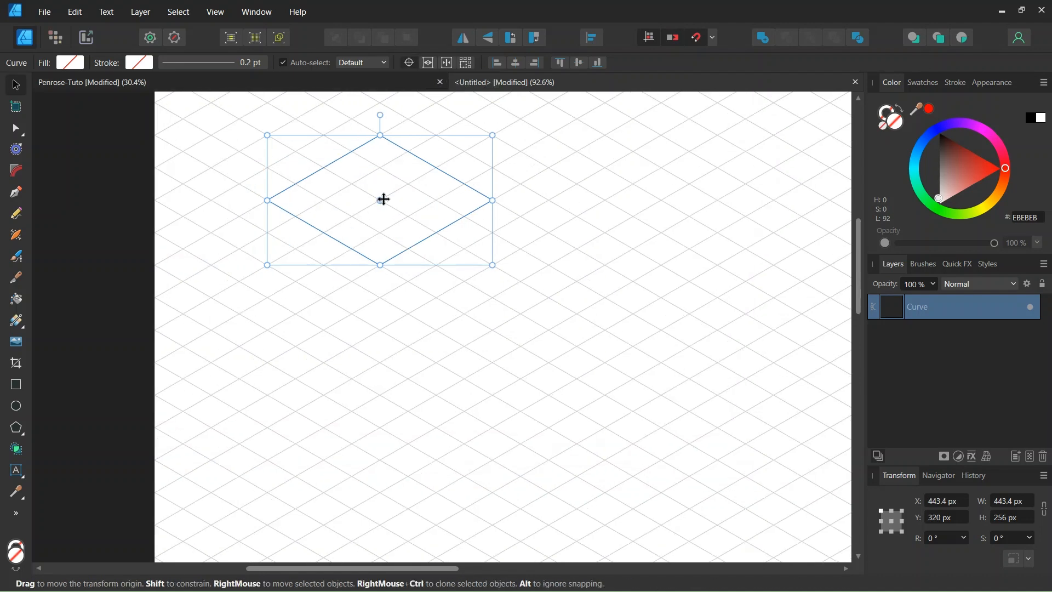
drag(380, 200, 382, 262)
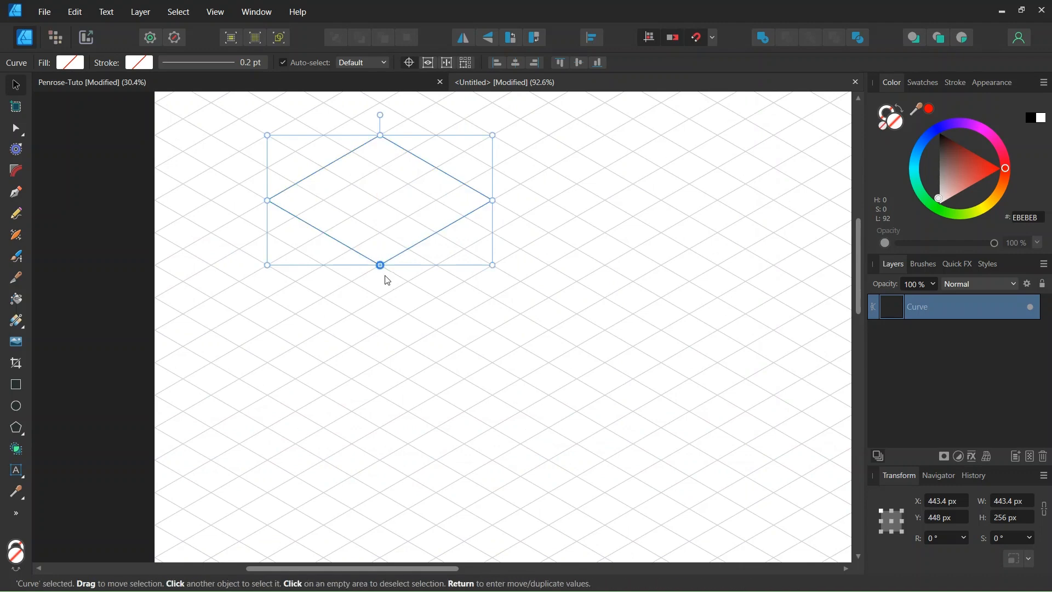
scroll(385, 277, up, 1)
scroll(364, 277, down, 3)
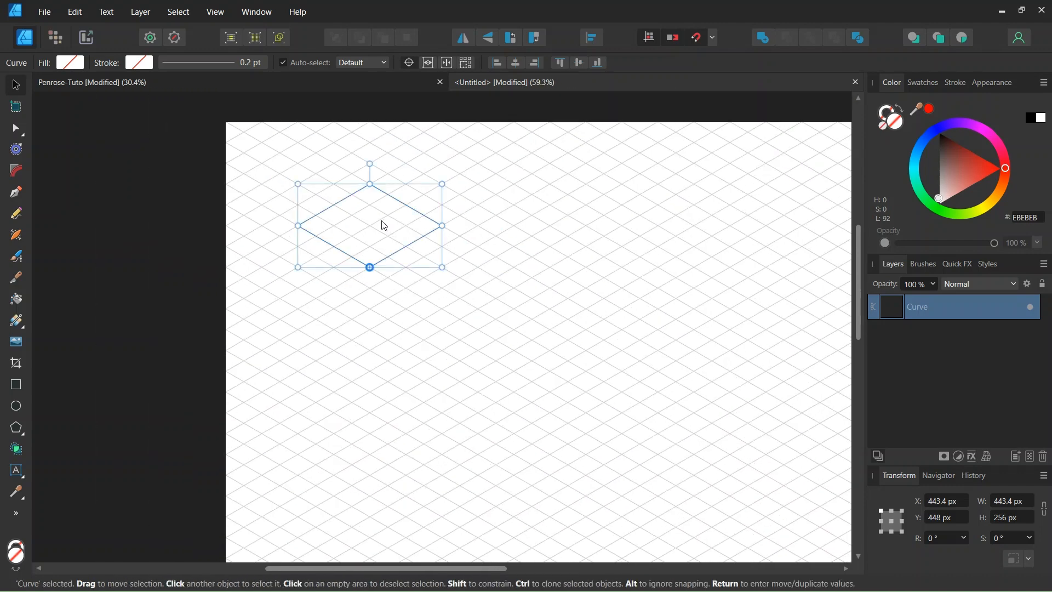
Duplicate the rhombus with Move / Duplicate, making 2 copies at a rotation of 120° about the transform origin.
key(Return)
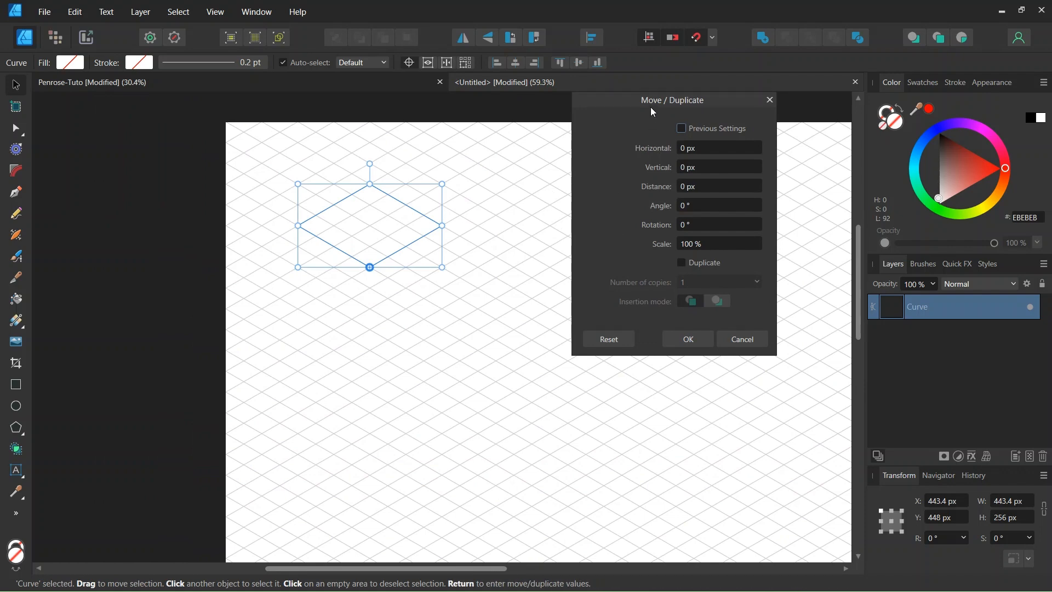
click(683, 266)
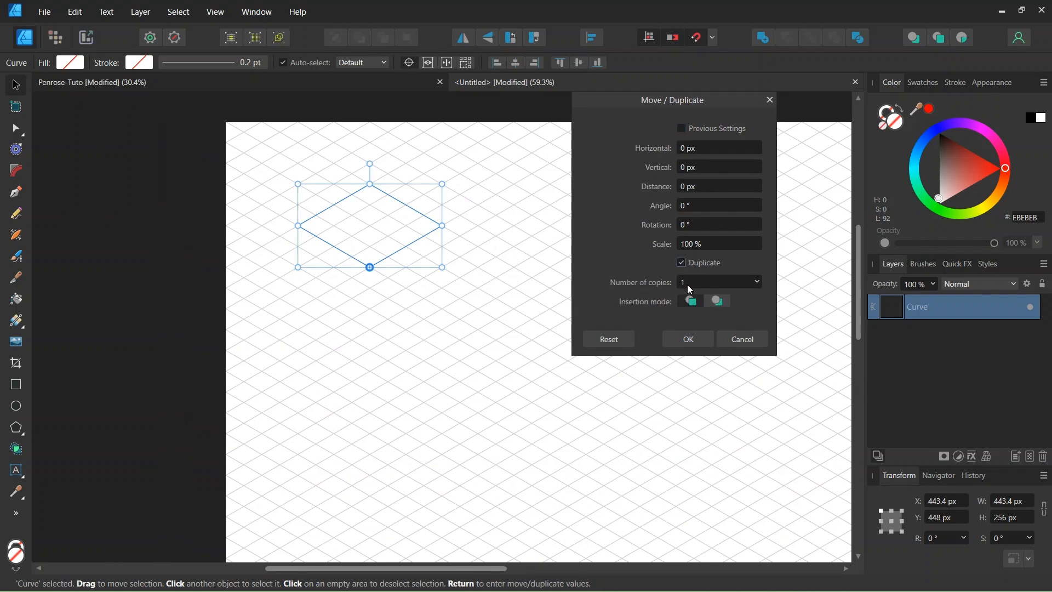
click(689, 282)
text(2)
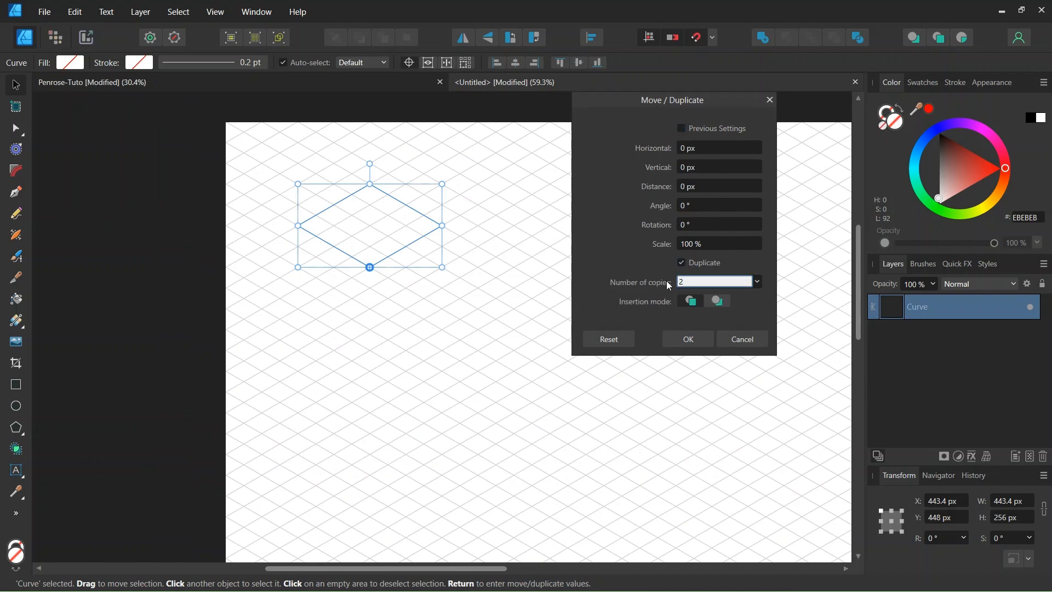
click(702, 226)
text(1)
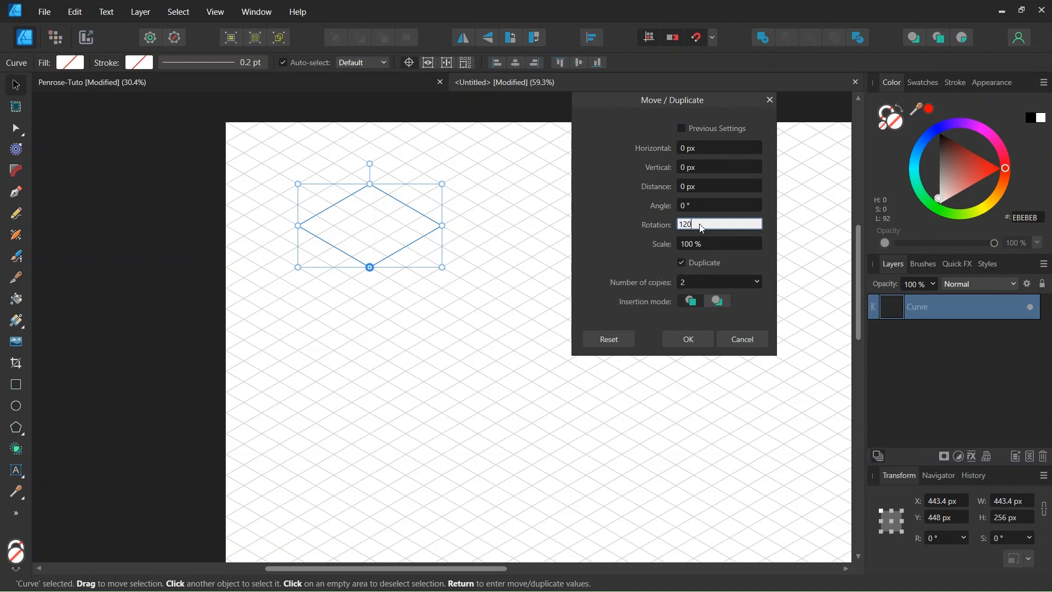
text(20)
key(Tab)
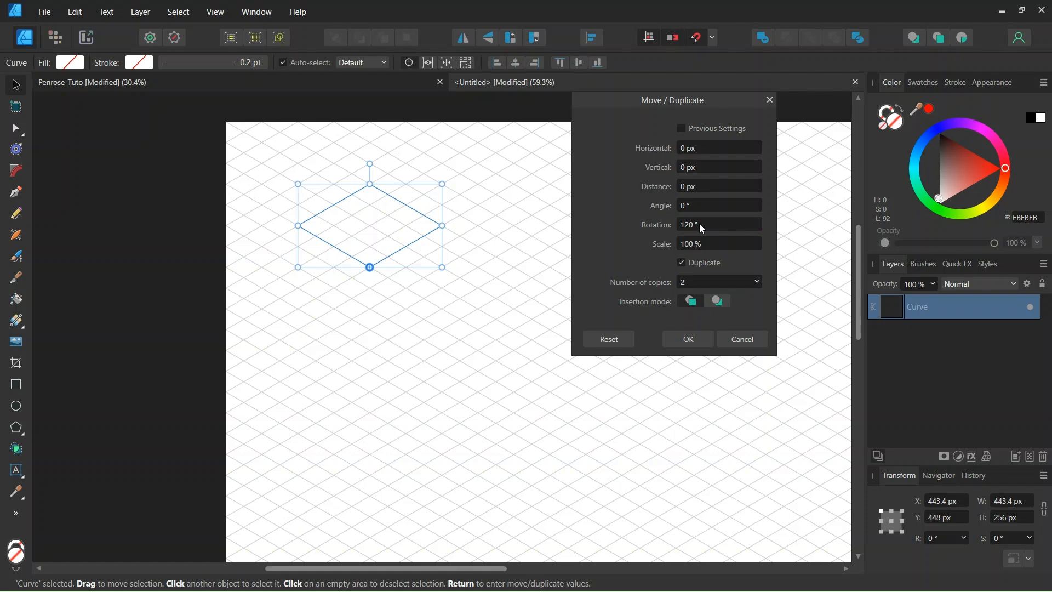
click(677, 341)
Examine the outline of all three rhombuses together and the shaded cubes in the Penrose-Tuto document, and return to the untitled document.
scroll(333, 276, down, 1)
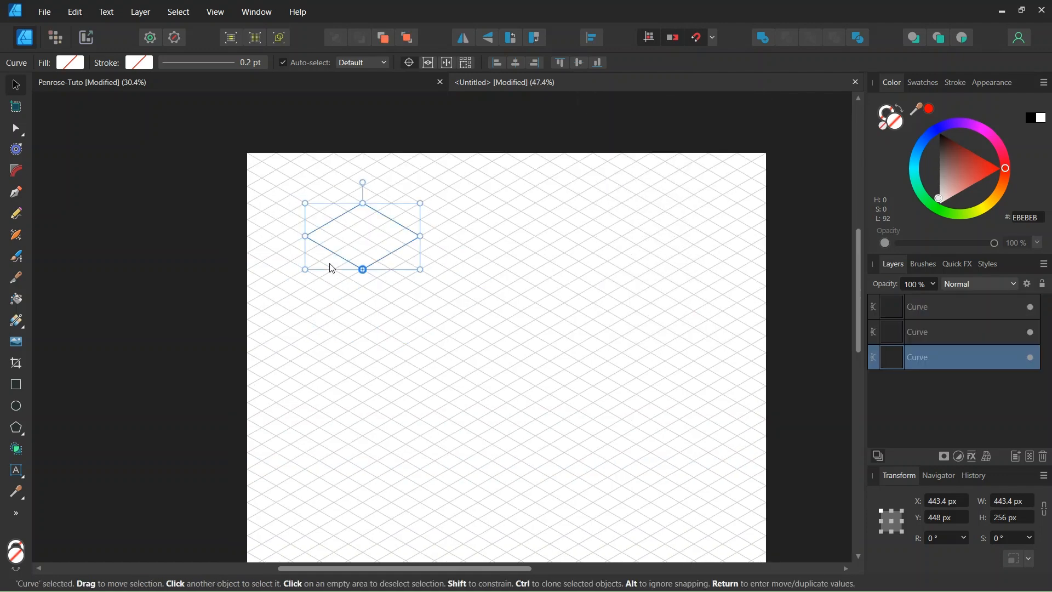
scroll(290, 247, up, 1)
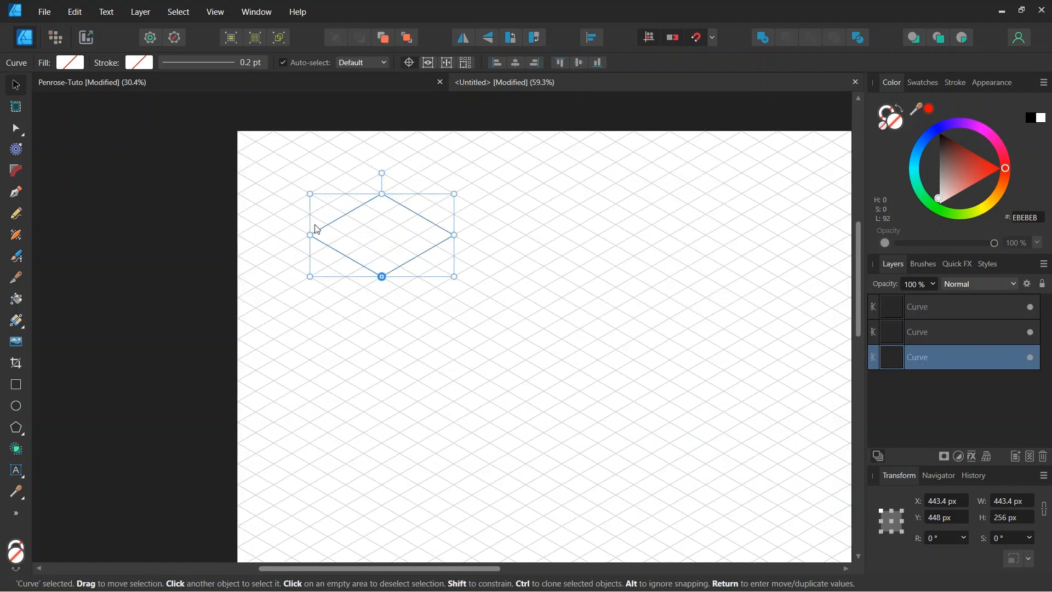
key(ctrl+a)
scroll(320, 253, up, 1)
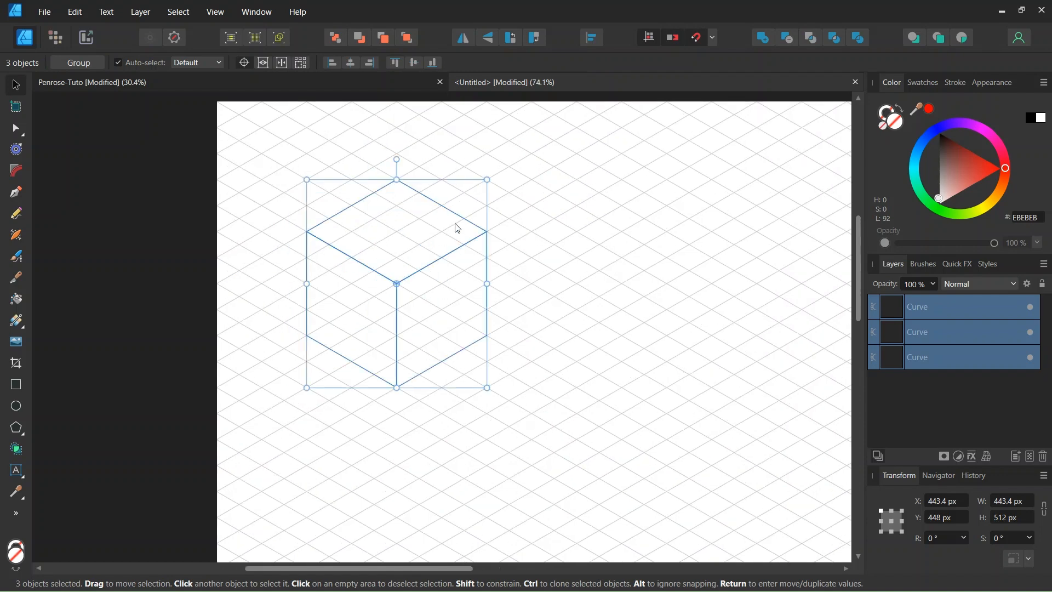
scroll(432, 268, down, 1)
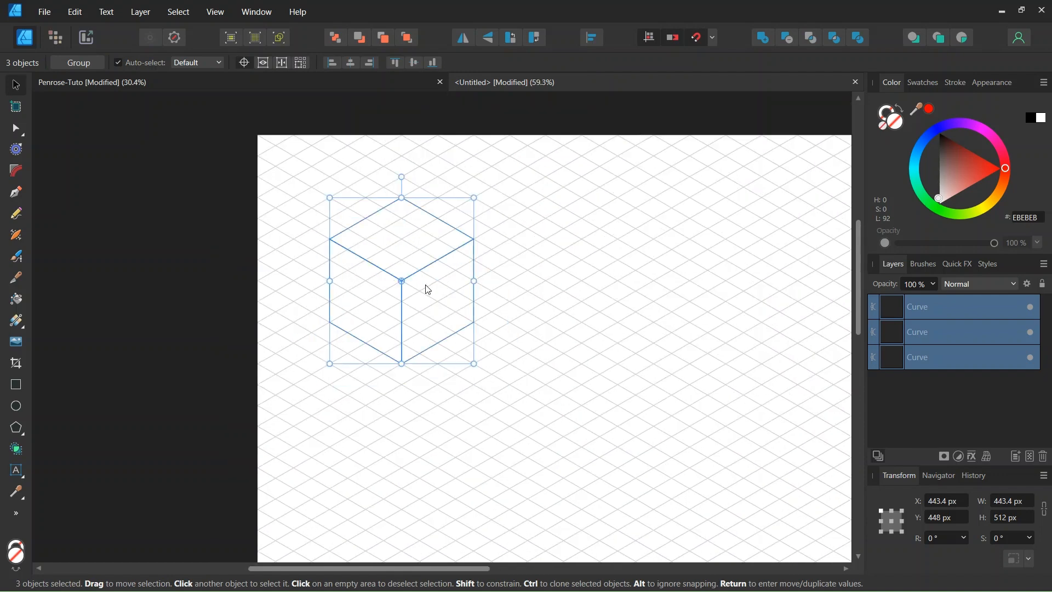
click(255, 277)
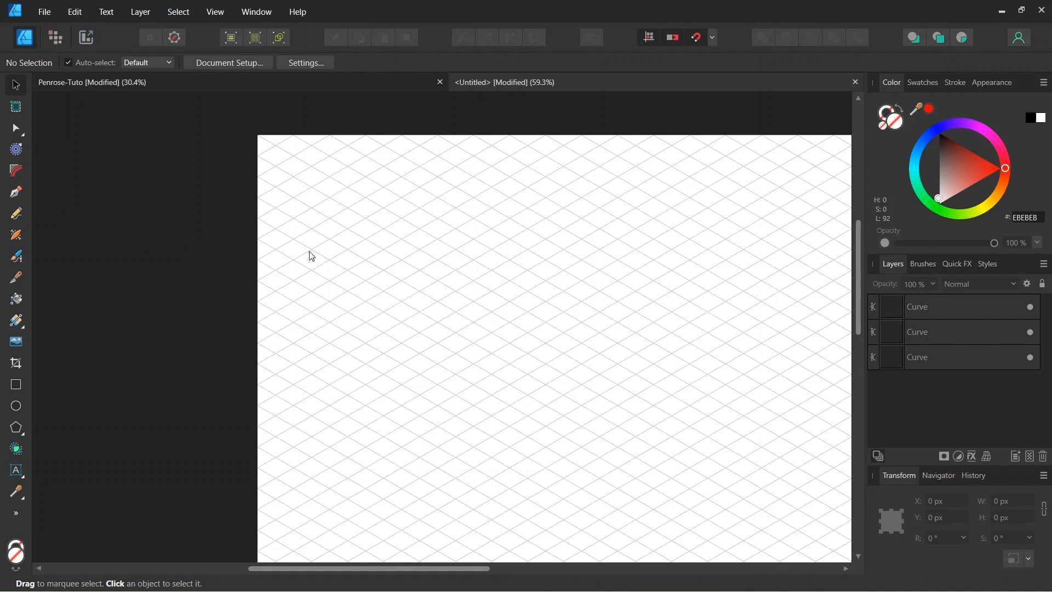
click(311, 85)
scroll(382, 140, up, 3)
scroll(382, 142, down, 1)
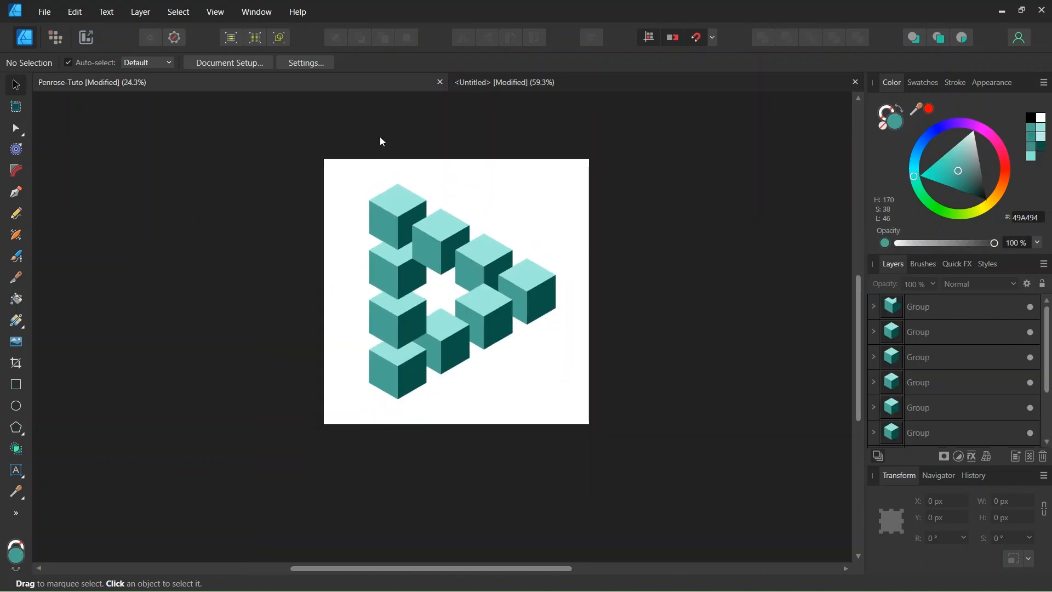
scroll(379, 136, up, 2)
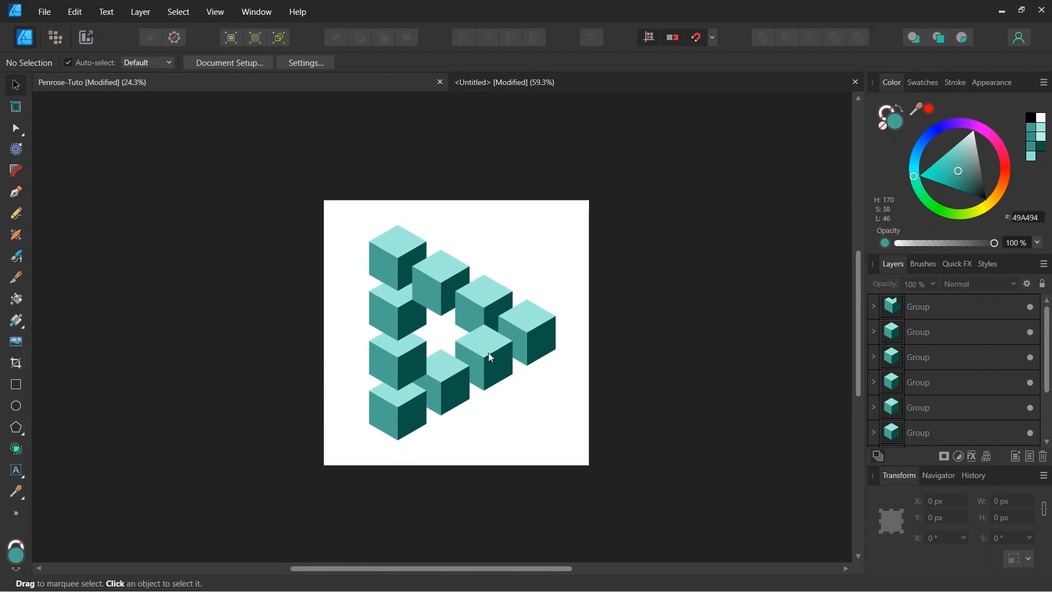
click(521, 83)
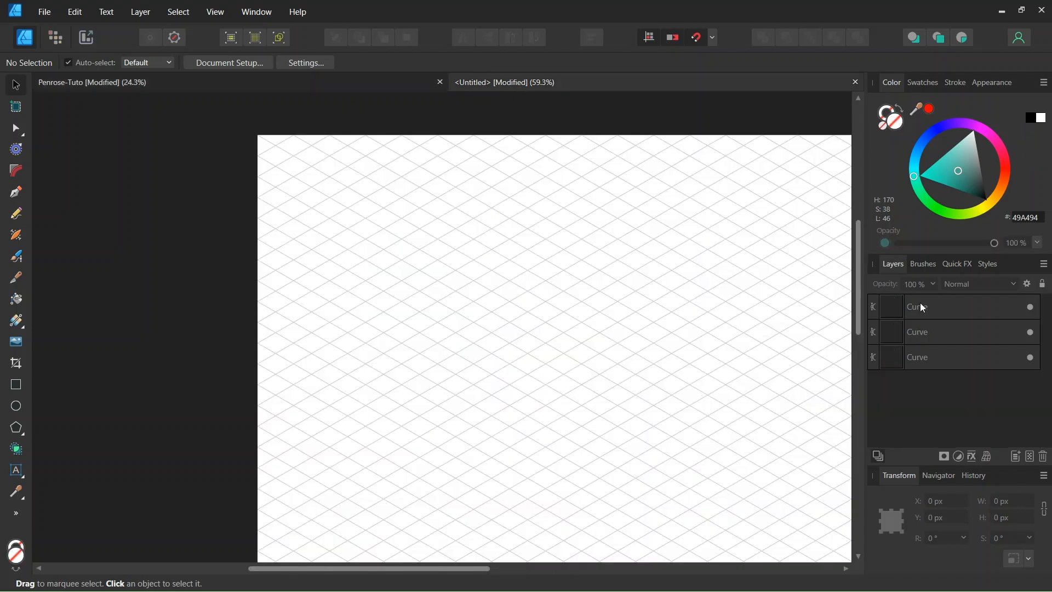
Fill the cube's top rhombus with light teal 90E2D4.
scroll(393, 224, up, 1)
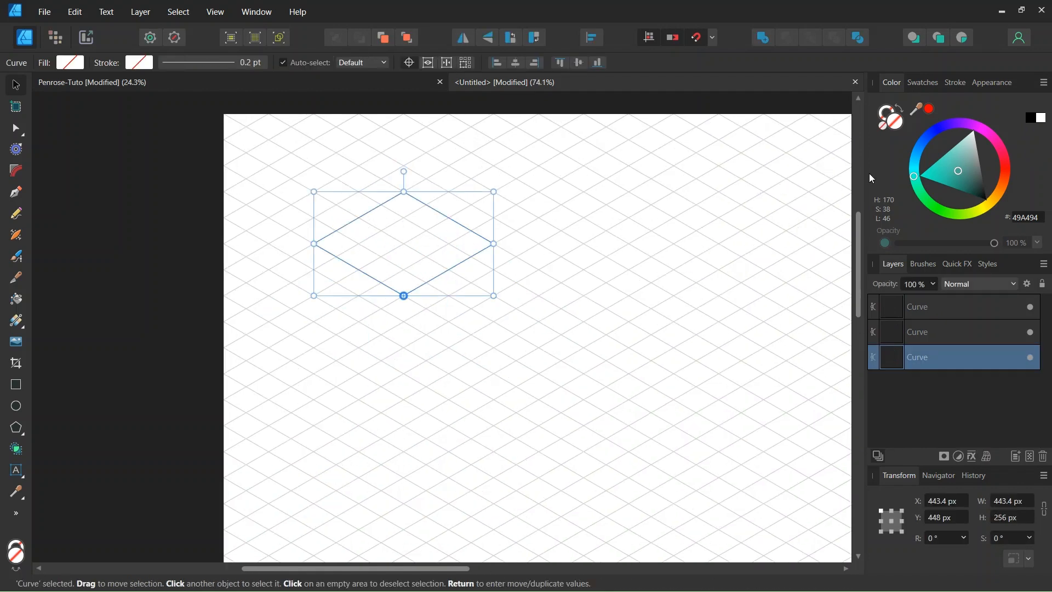
click(964, 151)
click(958, 152)
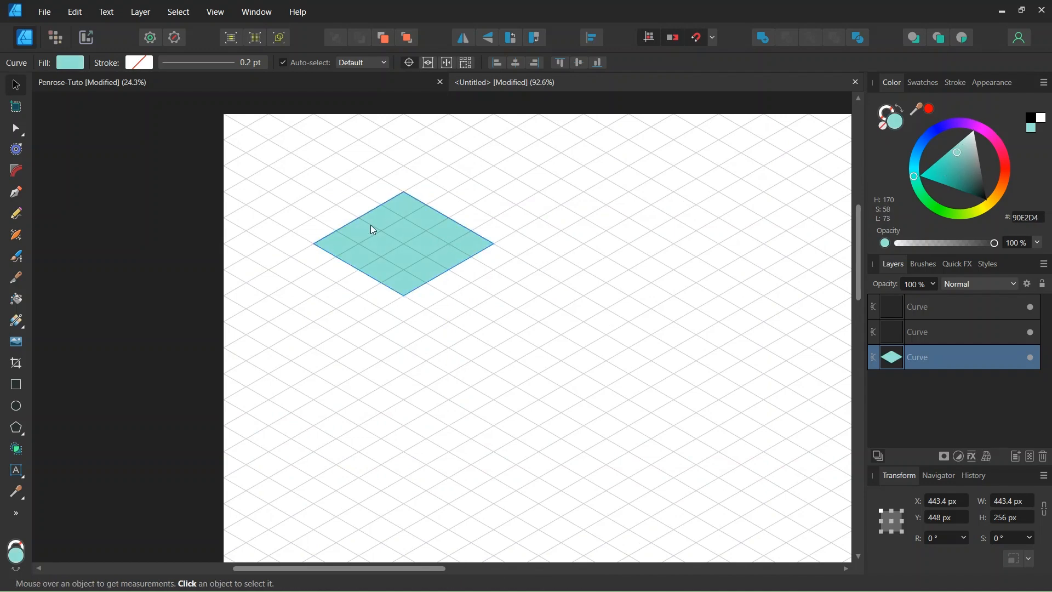
scroll(373, 226, up, 1)
click(369, 288)
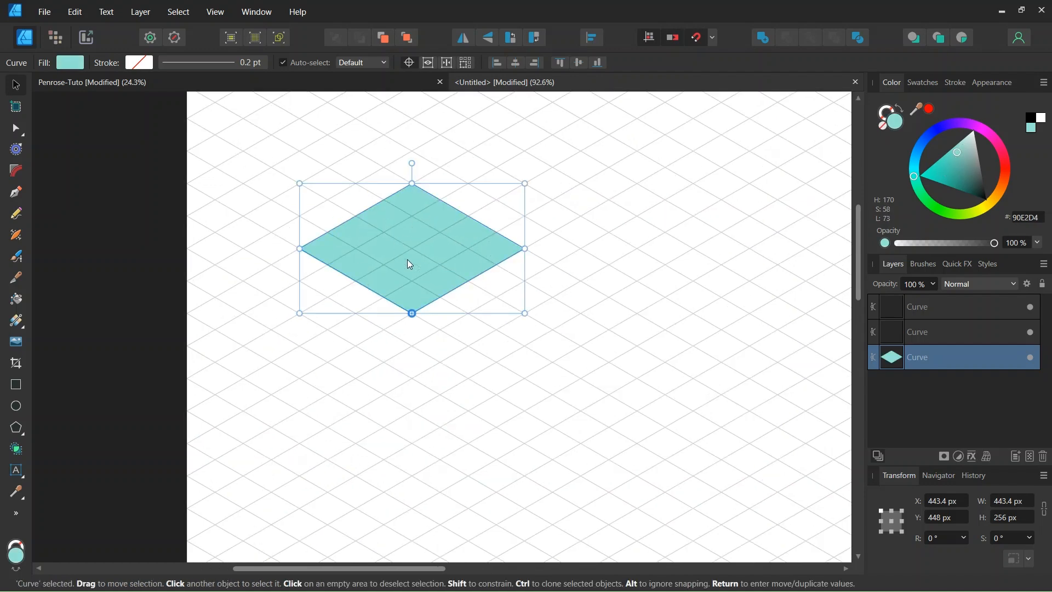
Fill the cube's right face with dark teal 134A41.
click(920, 305)
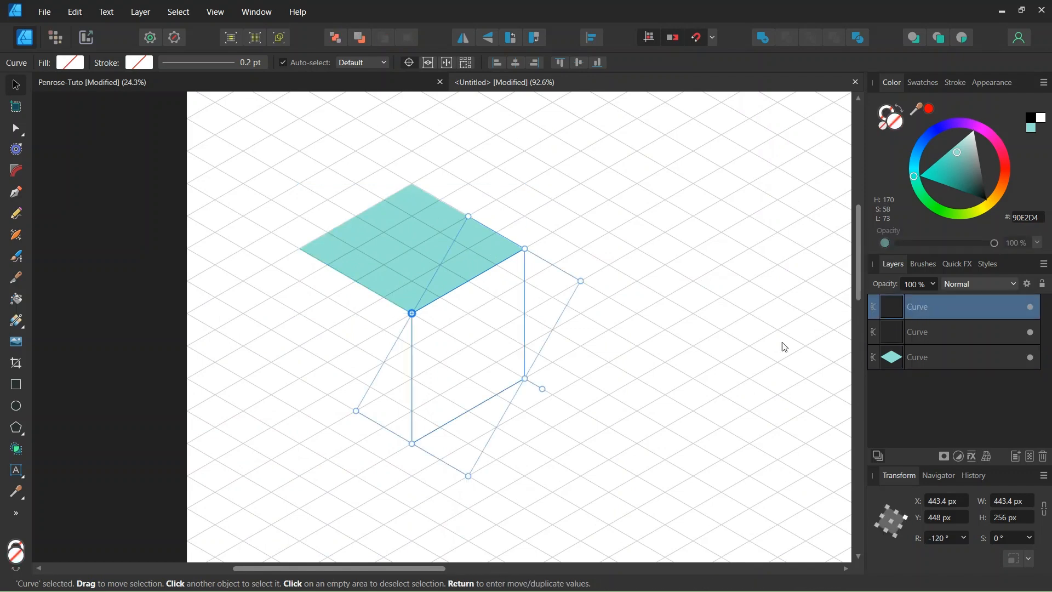
scroll(570, 352, down, 1)
scroll(487, 347, up, 1)
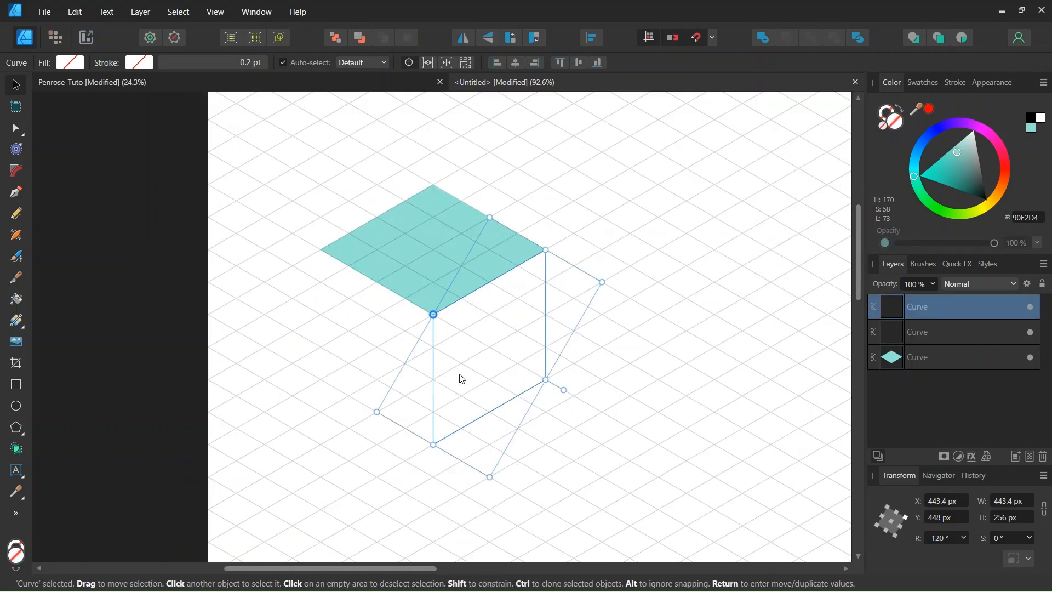
drag(980, 187, 971, 189)
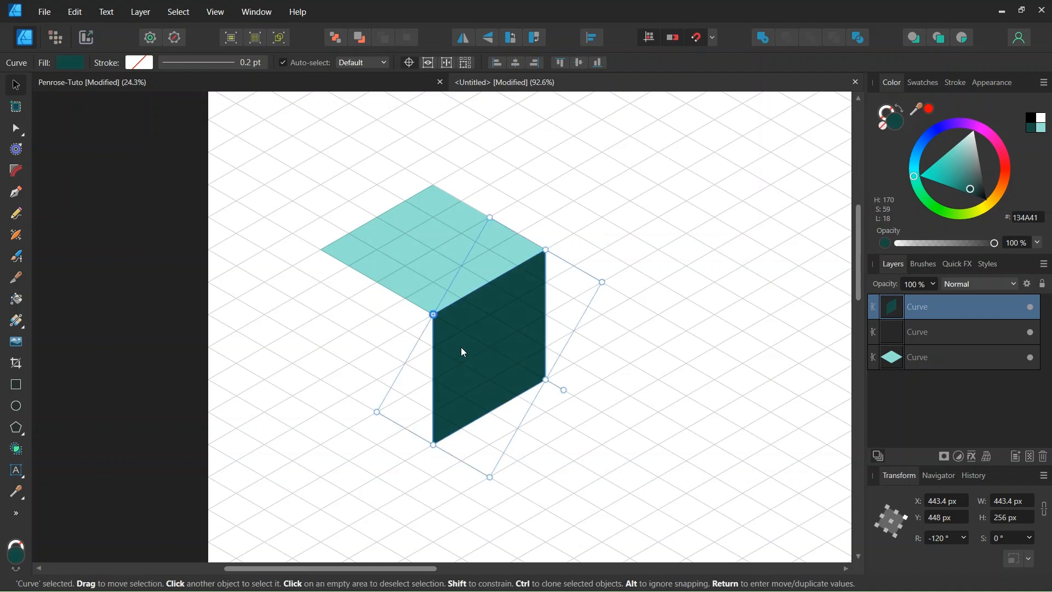
Fill the cube's left face with medium teal 309483.
click(923, 330)
scroll(329, 362, down, 1)
scroll(282, 364, up, 1)
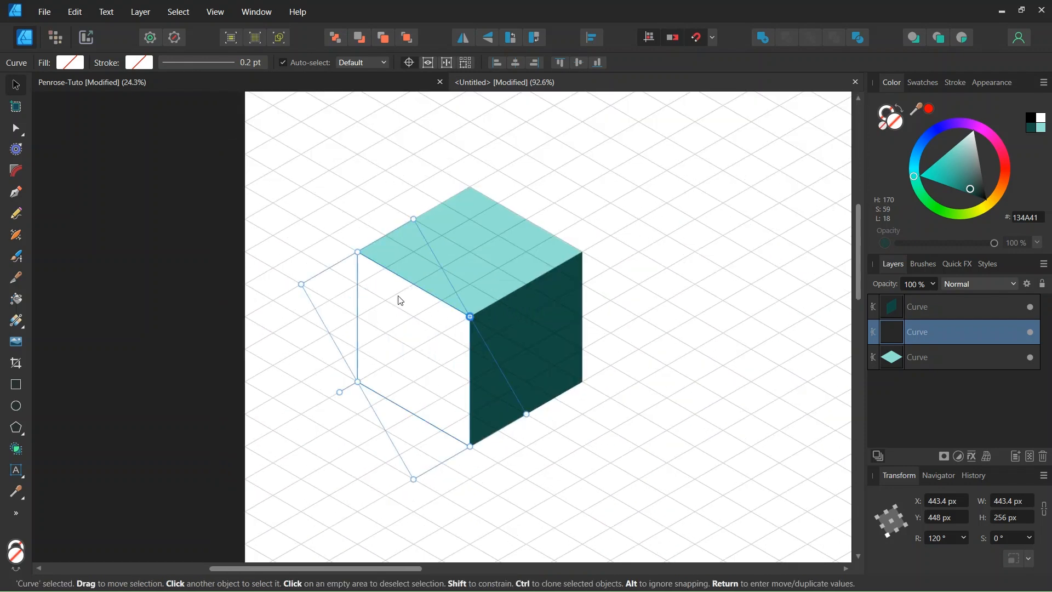
click(957, 176)
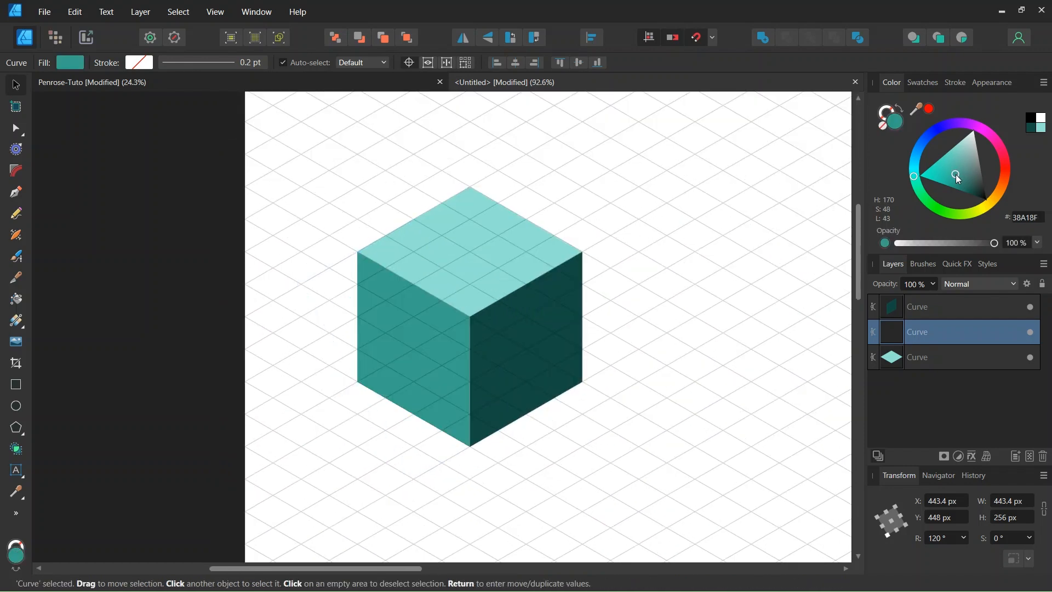
drag(956, 174, 958, 176)
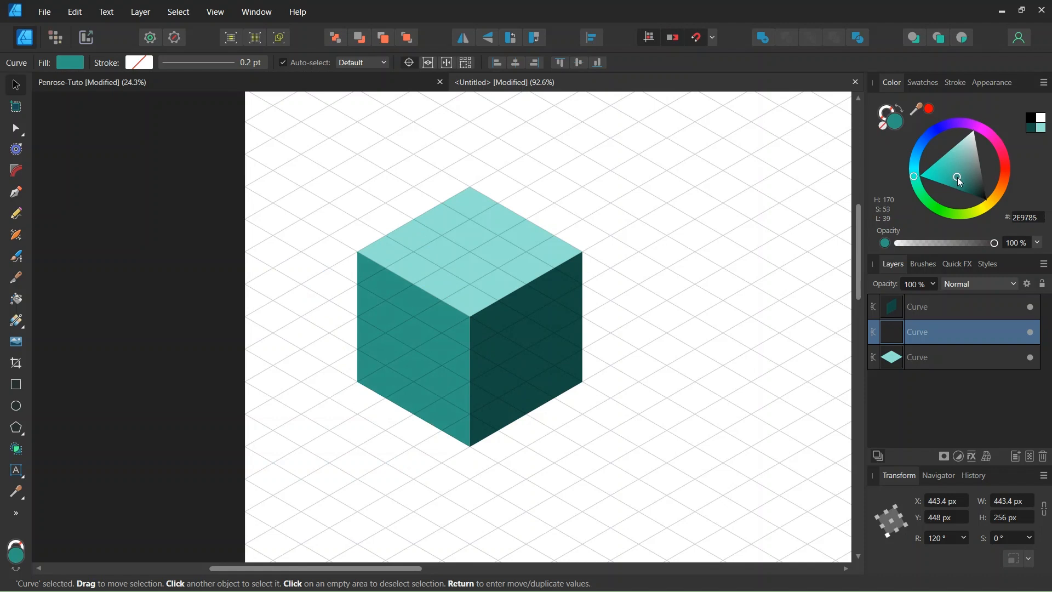
Darken the fill of the cube's right face to 0E4239 and deselect it.
click(933, 309)
drag(974, 195, 975, 197)
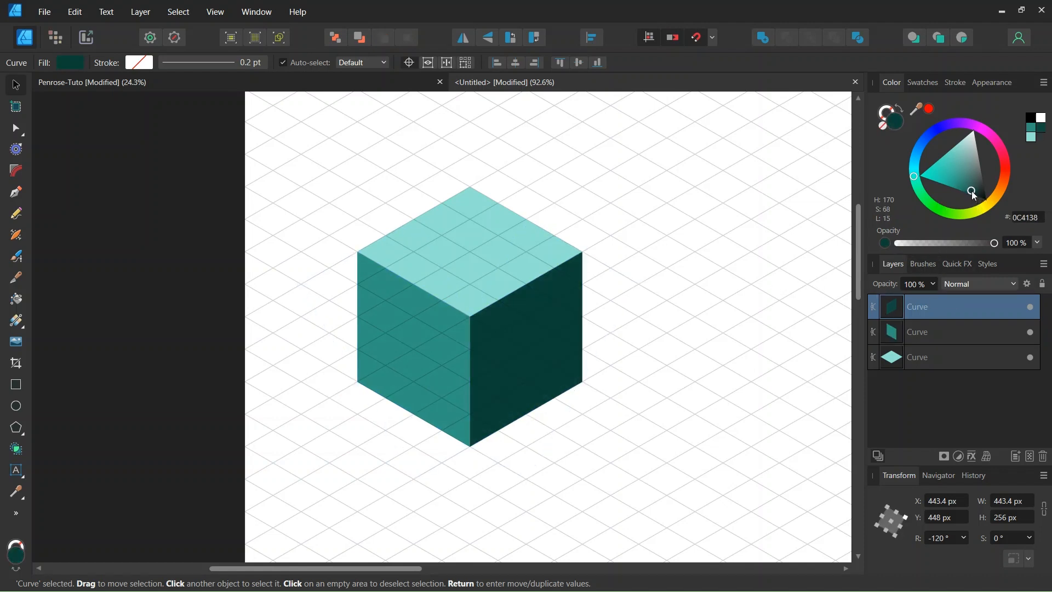
click(810, 232)
scroll(747, 233, down, 1)
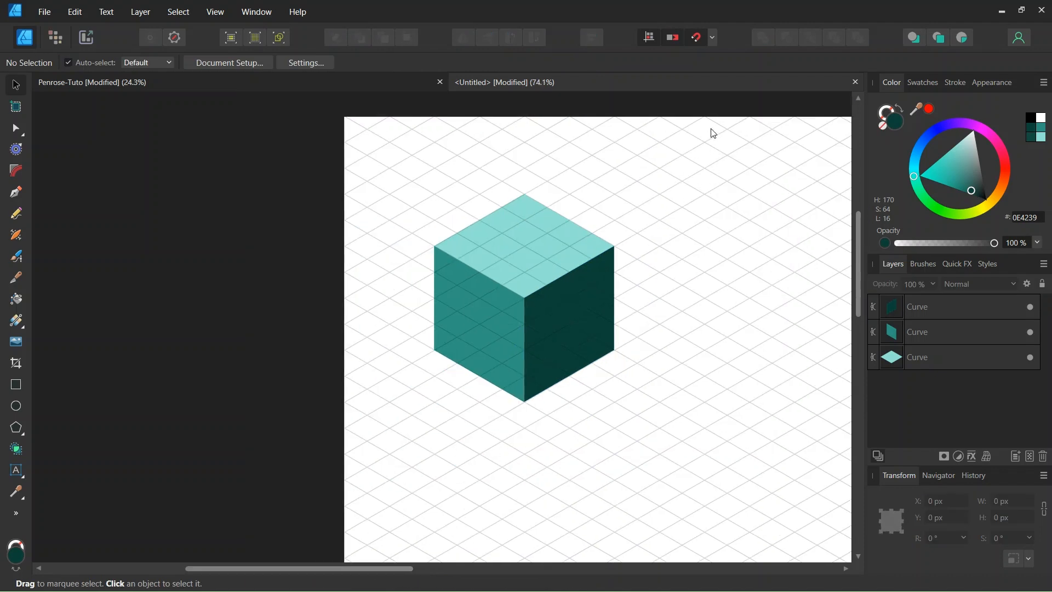
Select the cube's three faces and group them into one object.
drag(712, 132, 330, 443)
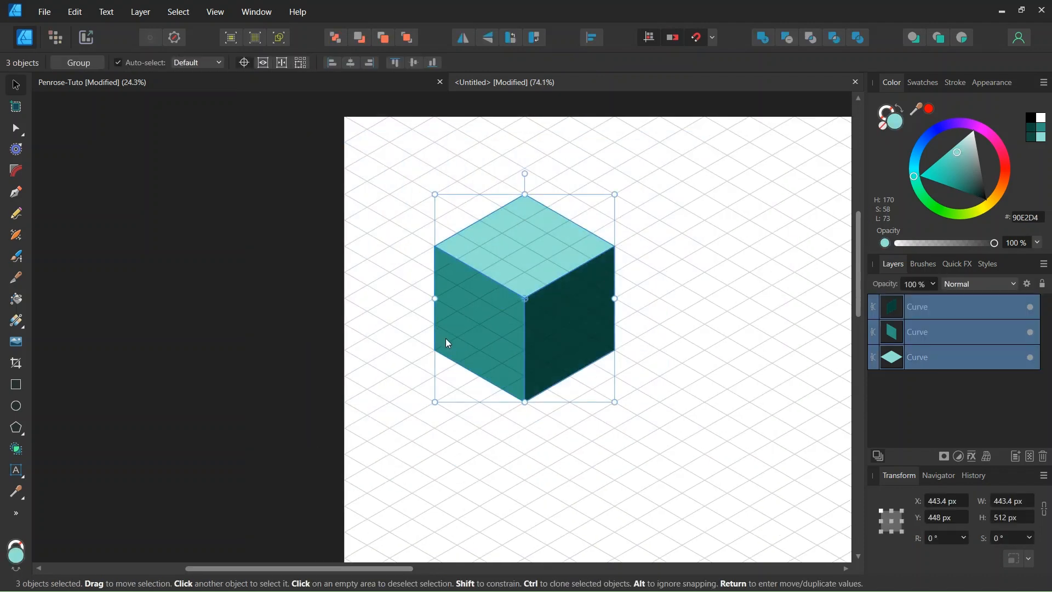
key(ctrl+g)
scroll(530, 339, down, 1)
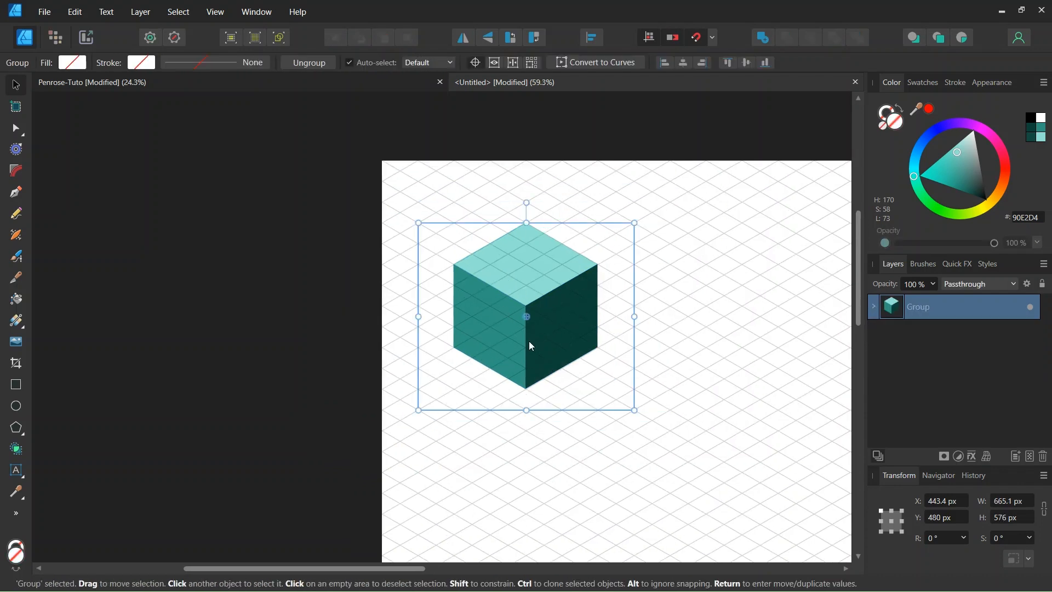
scroll(545, 318, down, 2)
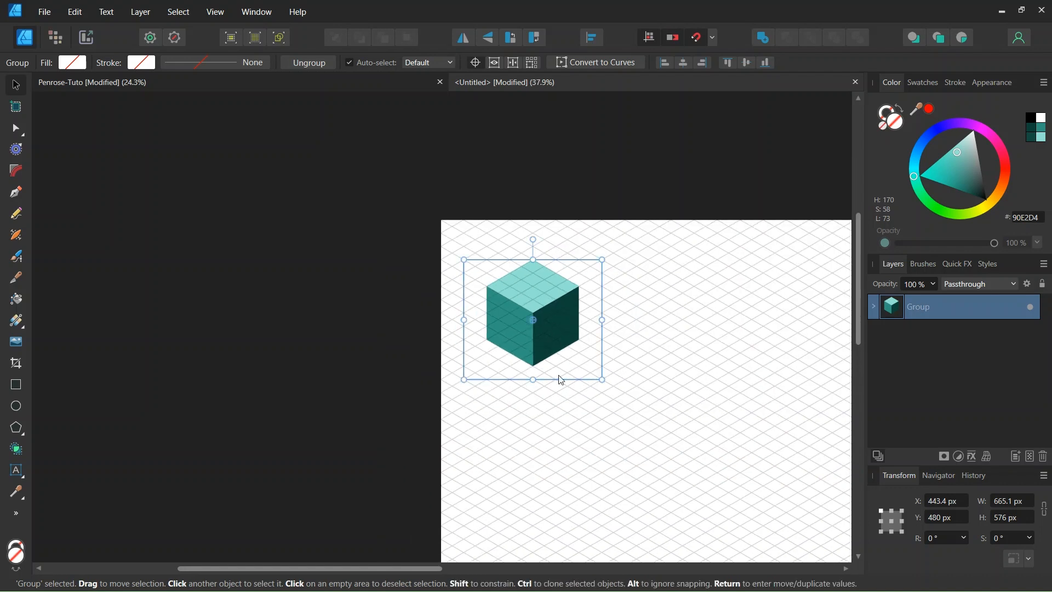
Duplicate the cube group and move the copy diagonally along the grid, about 333 px to the right and 192 px down.
key(ctrl+j)
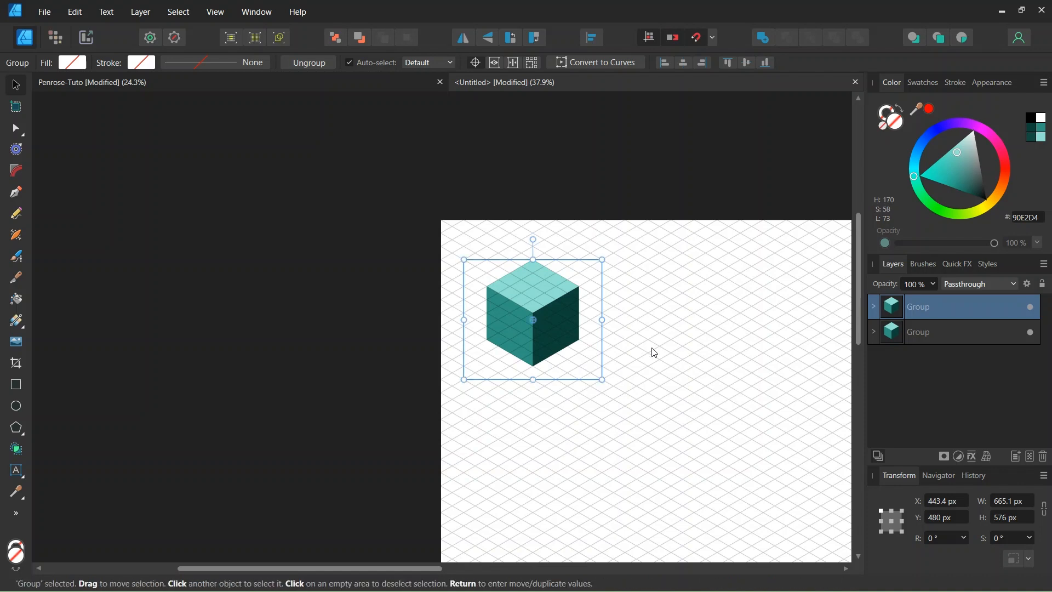
drag(567, 326, 631, 362)
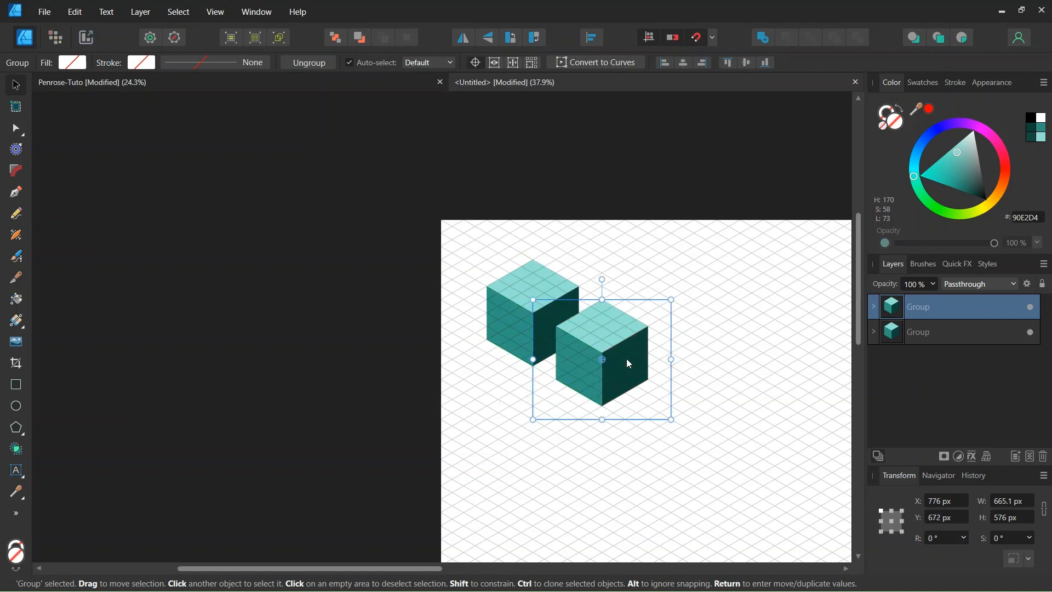
scroll(583, 326, up, 2)
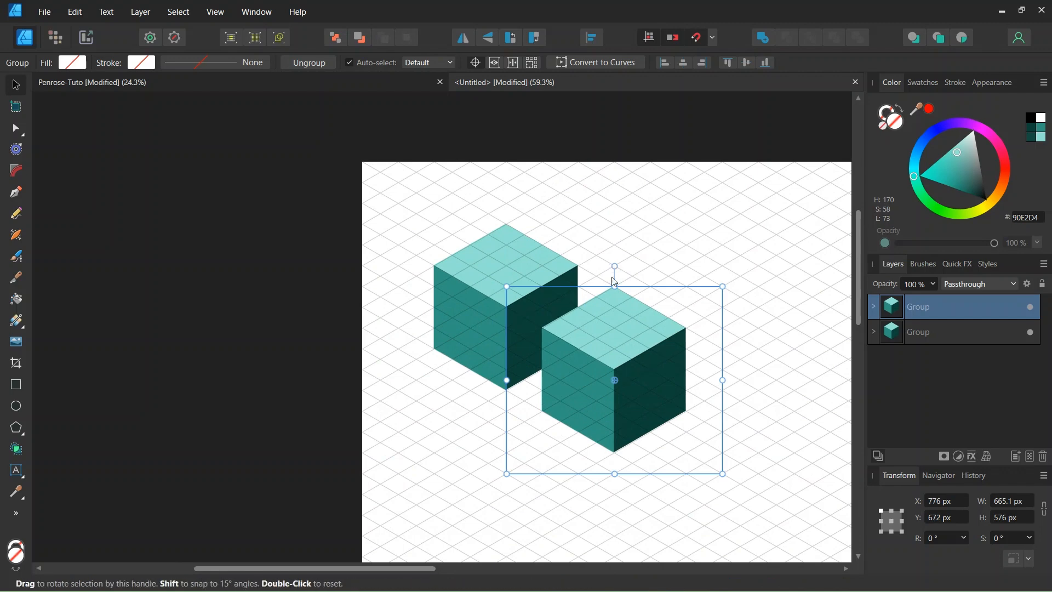
Duplicate the cube two more times with the same offset to form a diagonal row of four cubes.
scroll(614, 280, down, 2)
key(ctrl+j)
key(ctrl+j)
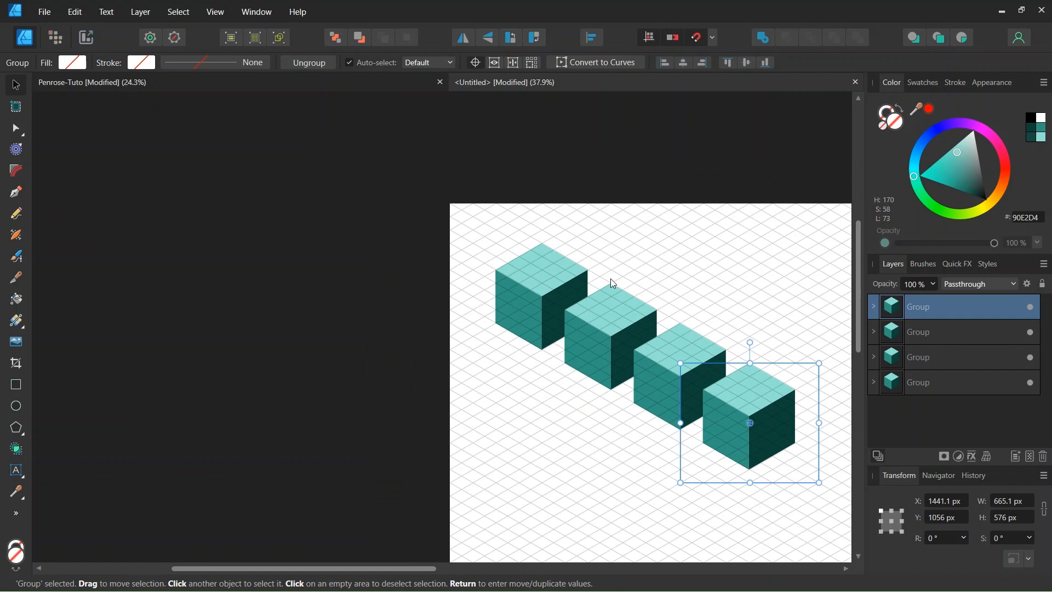
Duplicate the lowest cube of the row and move the copy diagonally along the grid, about 333 px to the left and 192 px down.
click(672, 233)
scroll(674, 233, down, 2)
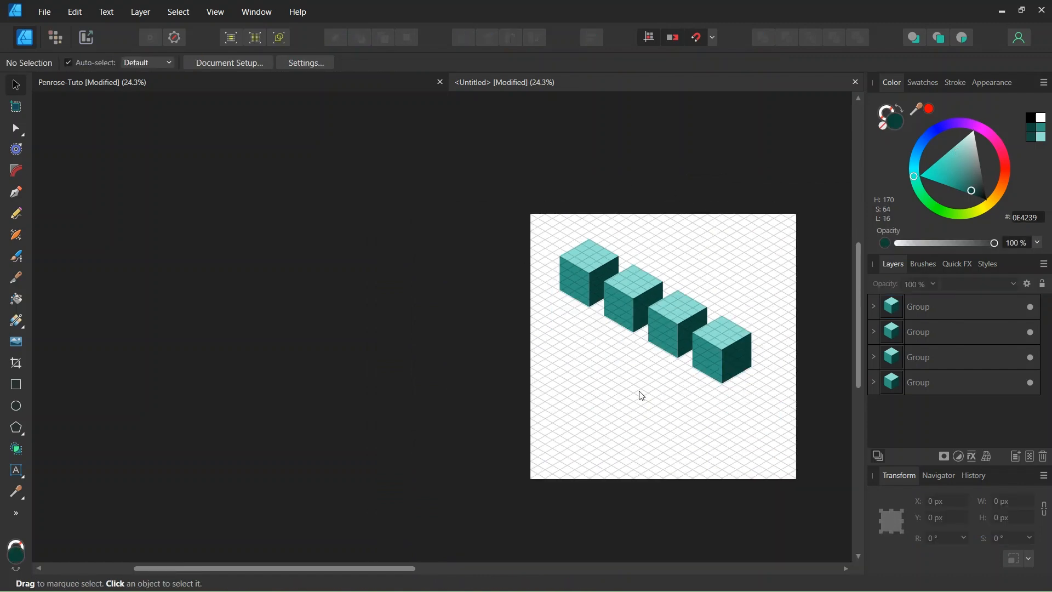
scroll(644, 369, up, 1)
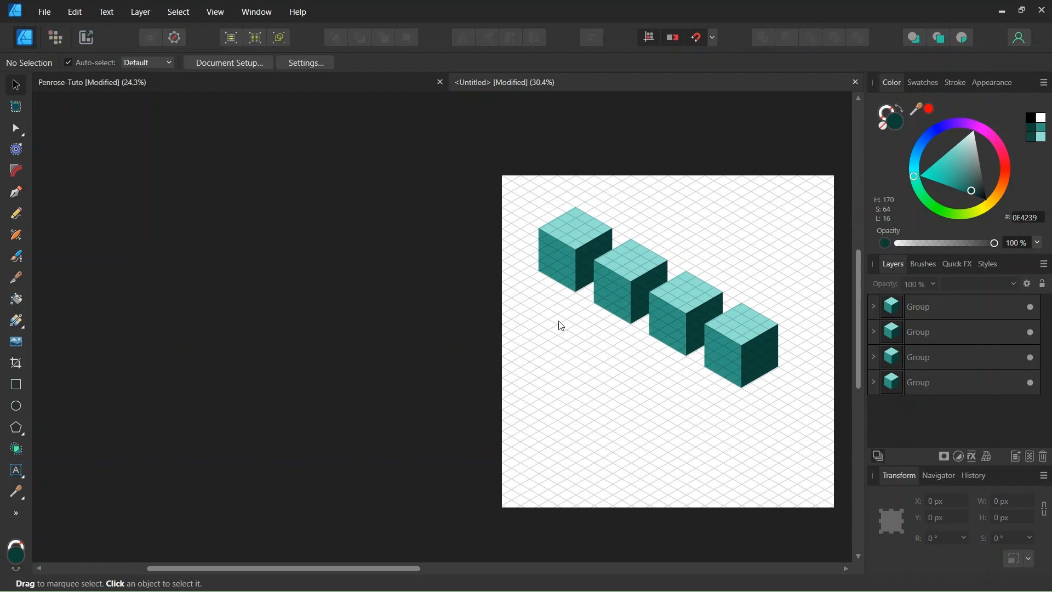
click(730, 359)
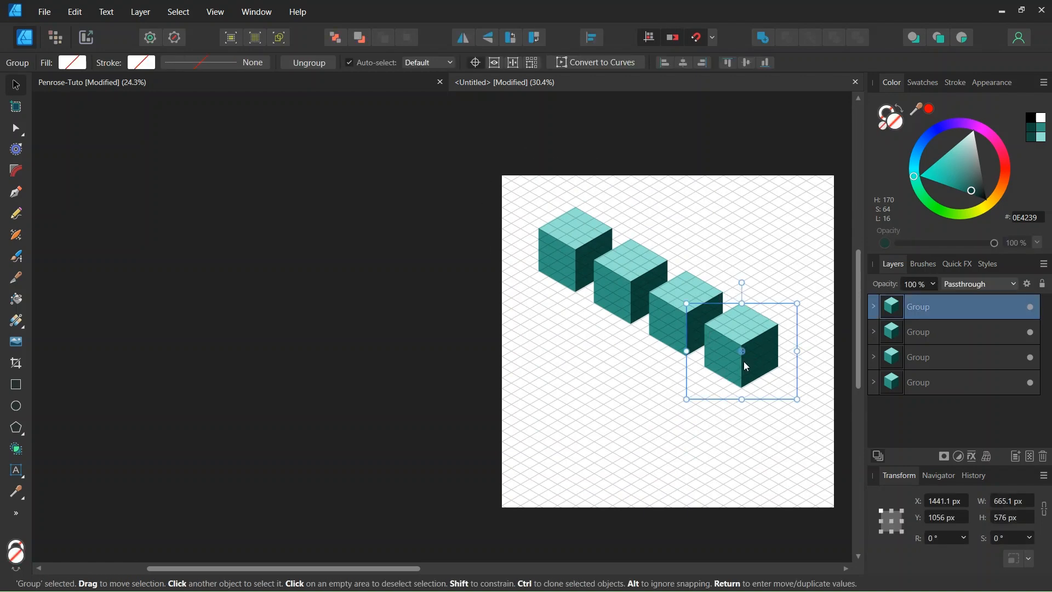
key(ctrl+j)
scroll(726, 396, up, 2)
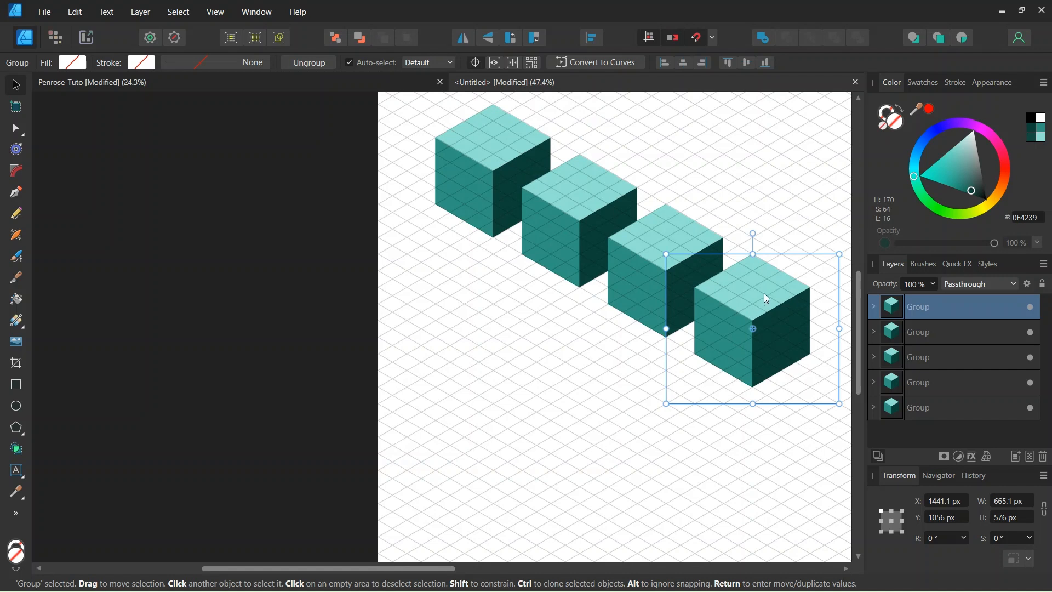
drag(767, 298, 677, 341)
scroll(679, 344, down, 2)
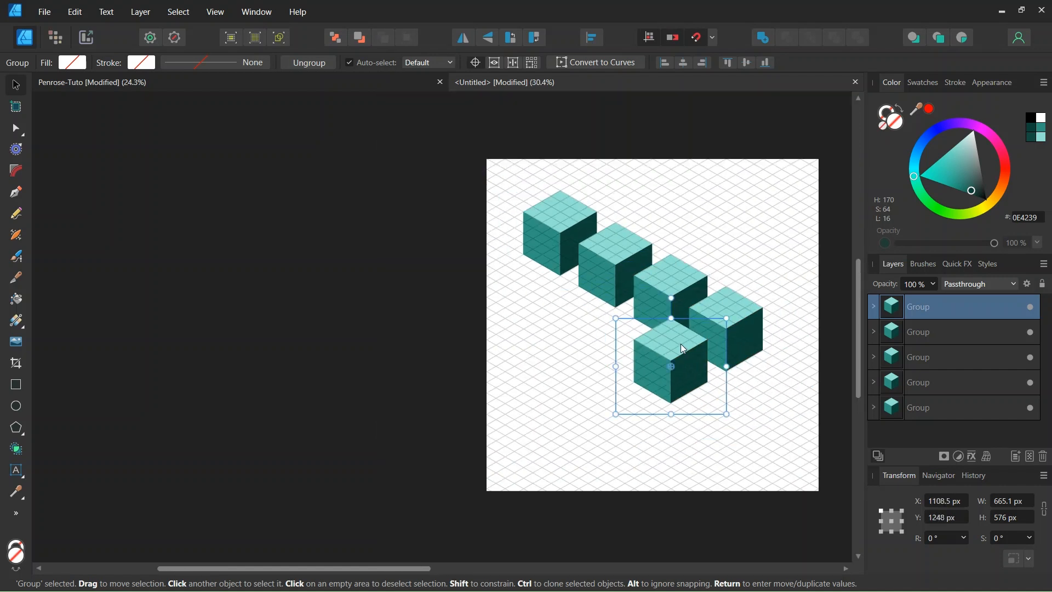
Duplicate the cube two more times with the same offset to complete the second diagonal row, and deselect it.
key(ctrl+j)
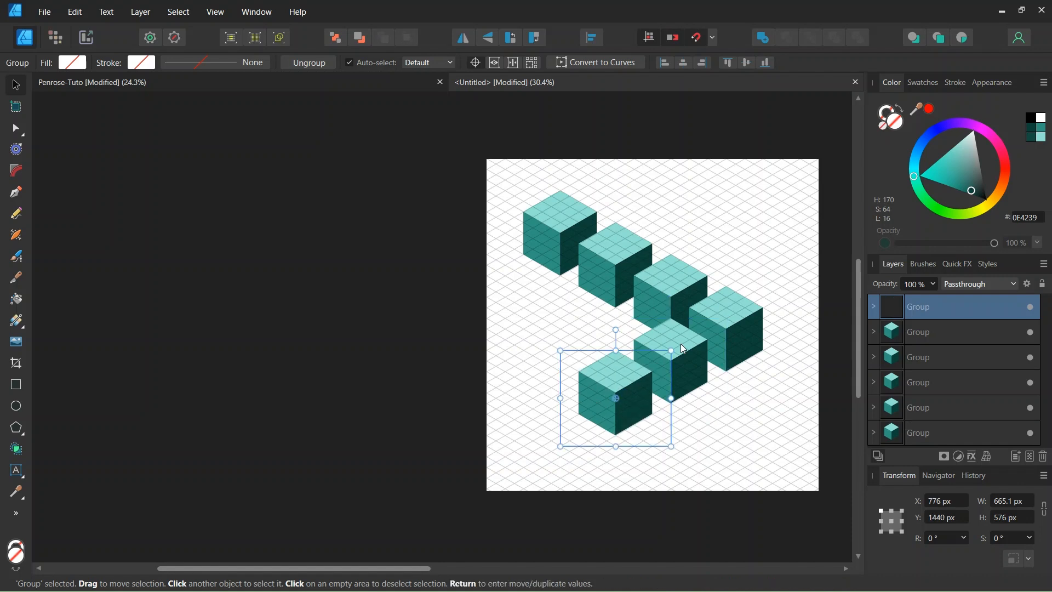
key(ctrl+j)
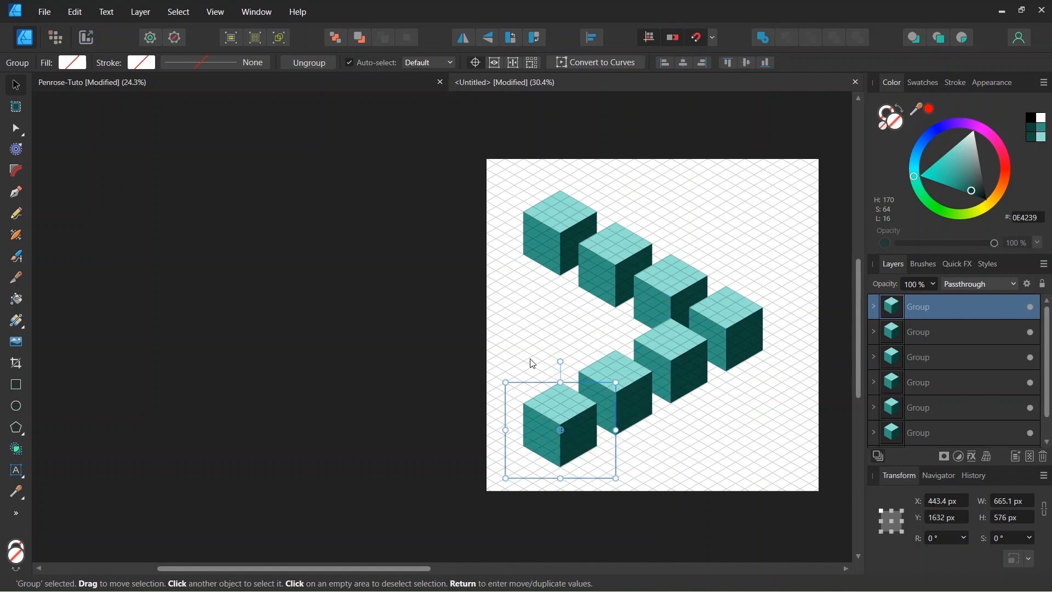
click(433, 359)
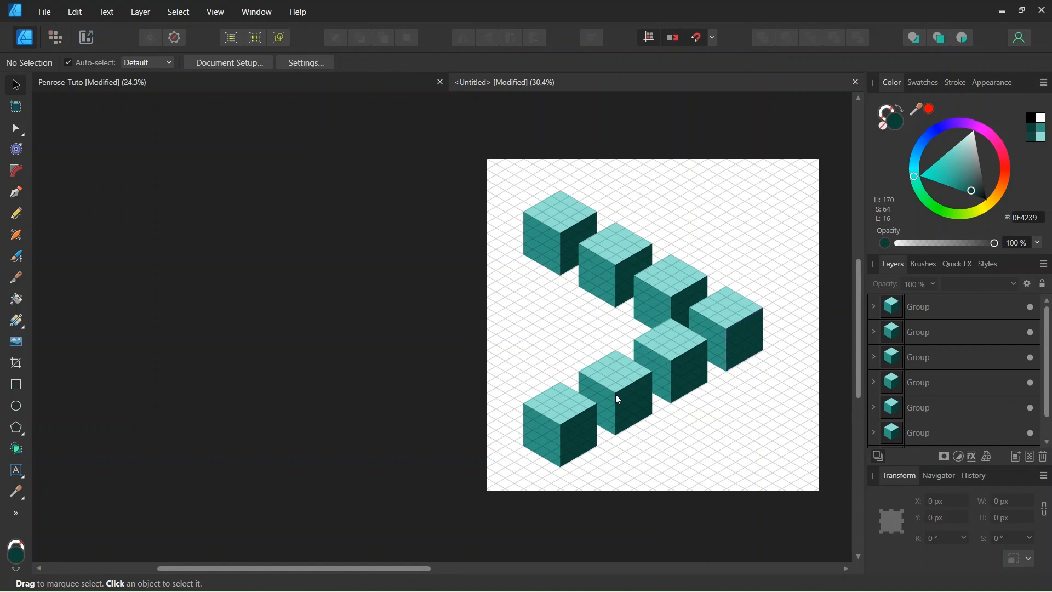
Duplicate the bottom-left cube 384 px straight up, repeat the copy once with the same offset to close the triangle, and deselect it.
click(559, 430)
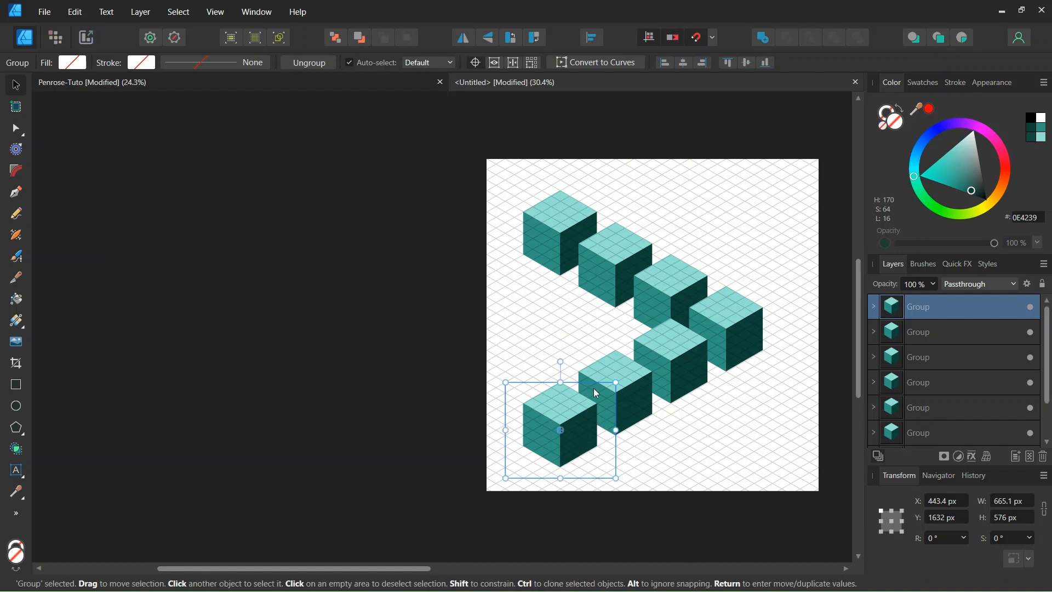
scroll(581, 420, up, 3)
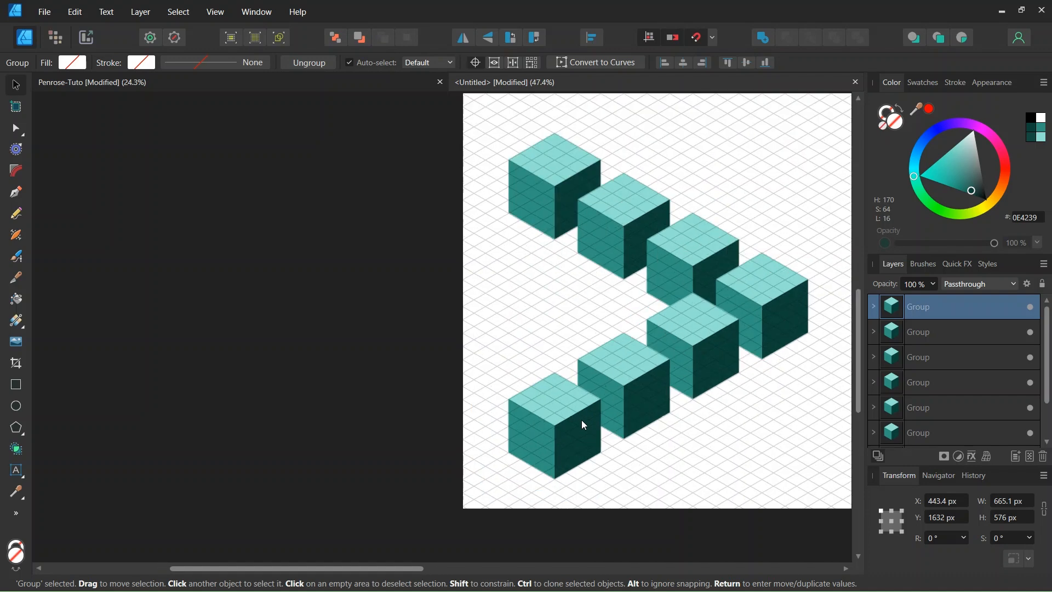
drag(567, 426, 569, 331)
scroll(573, 347, down, 1)
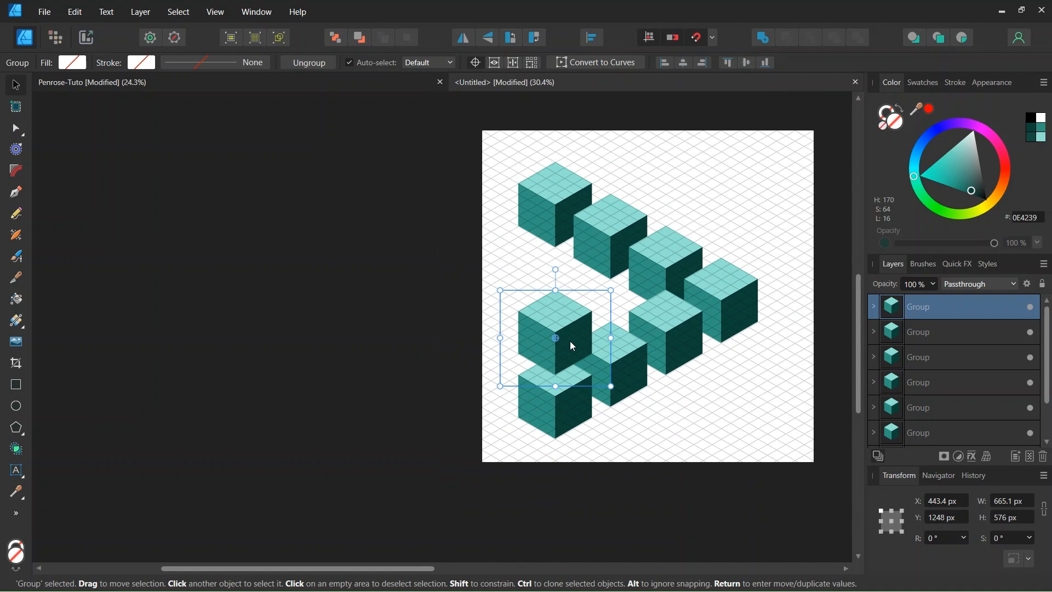
key(ctrl+j)
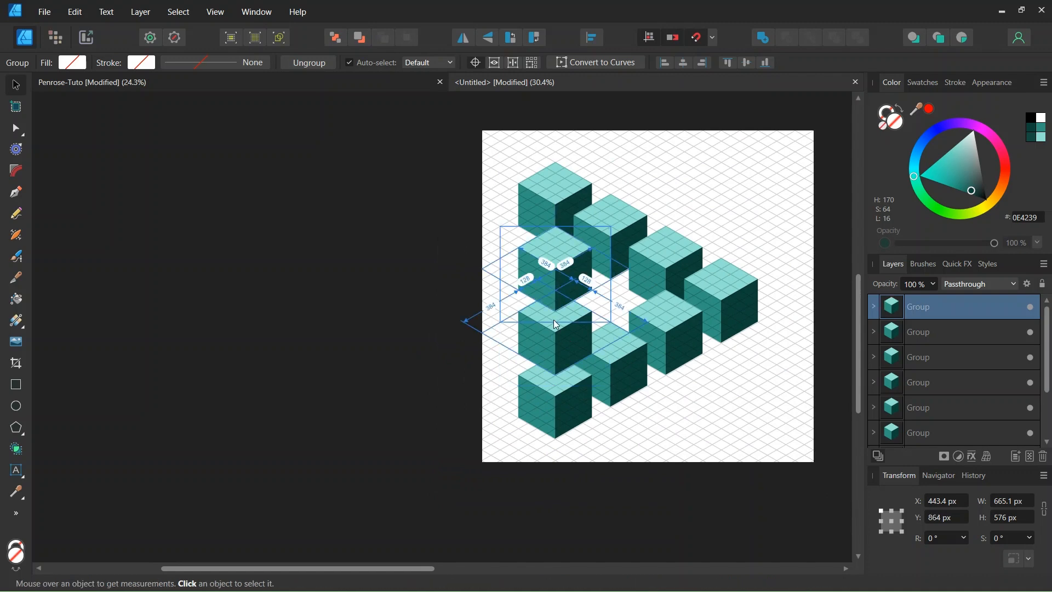
scroll(544, 246, up, 1)
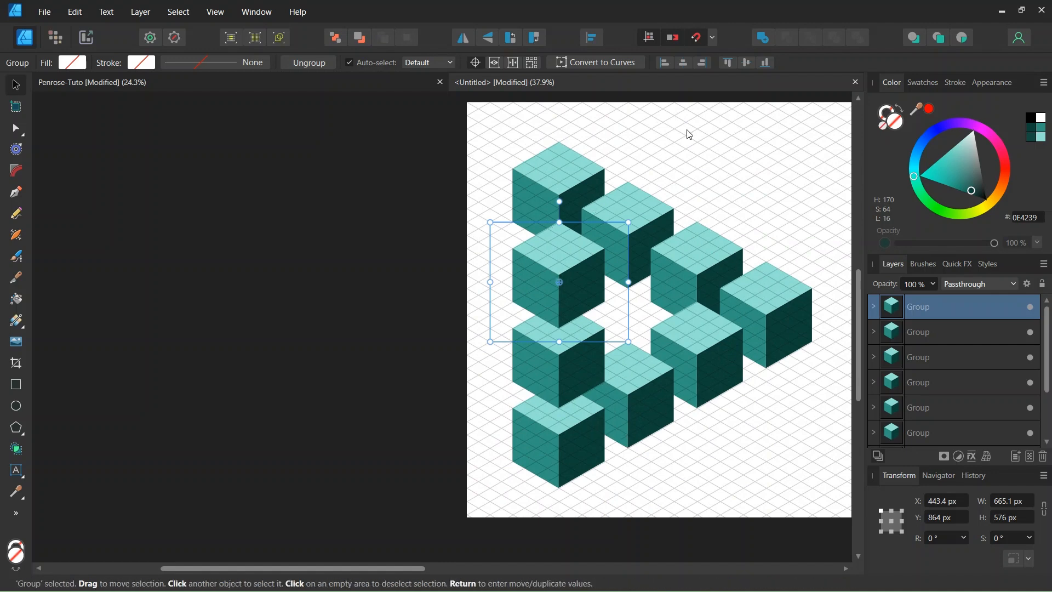
click(511, 177)
Examine how the last copied cube overlaps the first and second cubes at the triangle's upper-left corner.
scroll(513, 189, up, 1)
scroll(542, 218, down, 1)
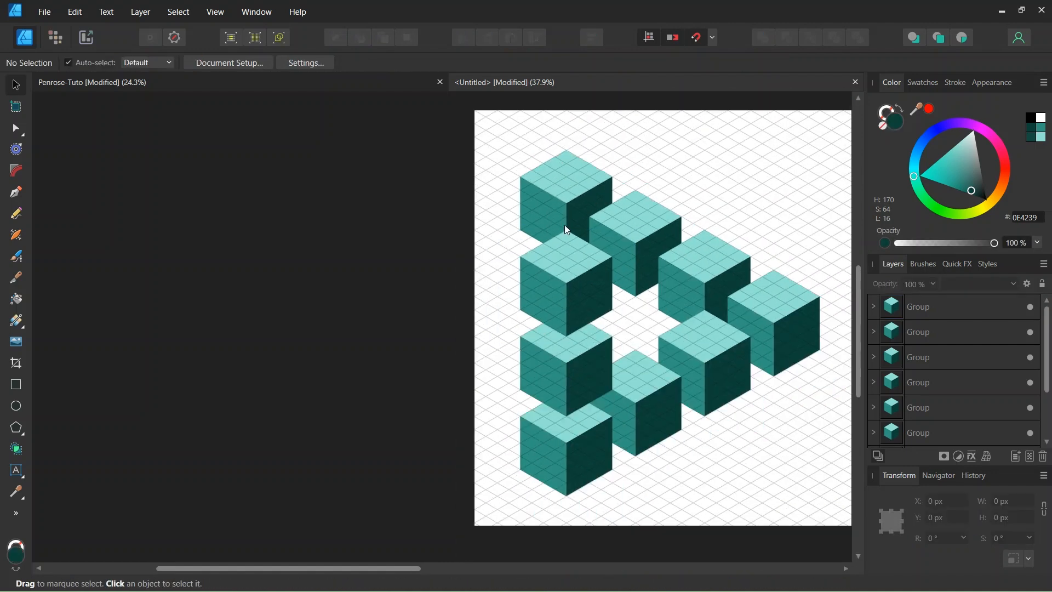
scroll(558, 252, up, 2)
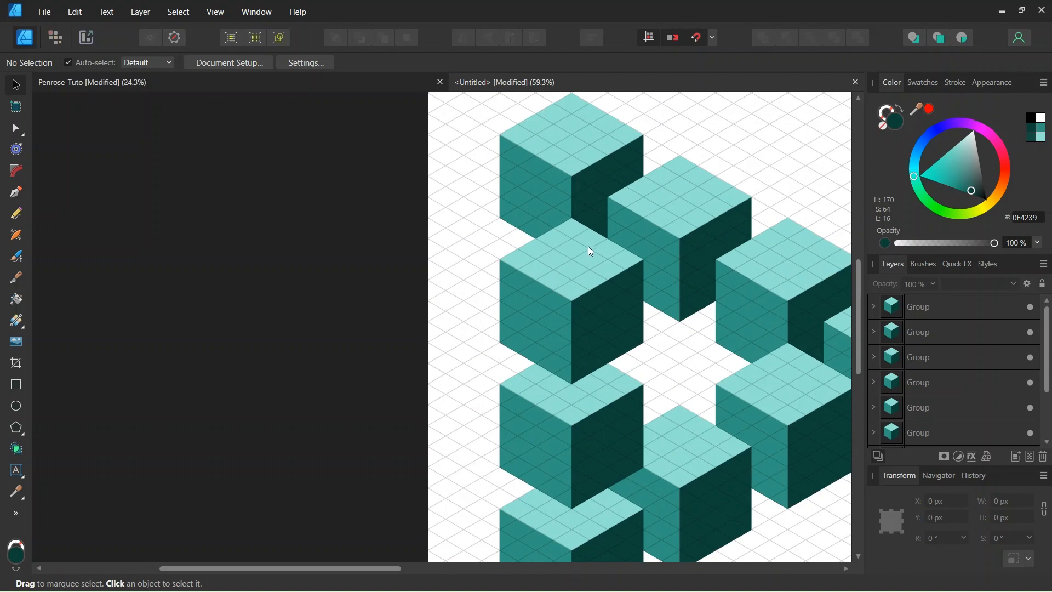
scroll(571, 258, up, 1)
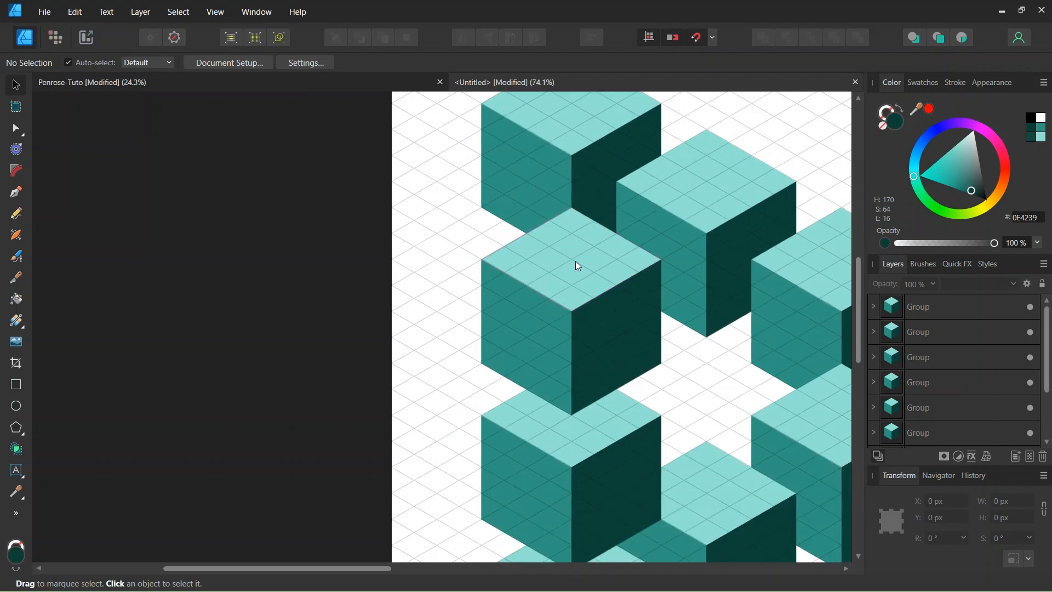
click(575, 260)
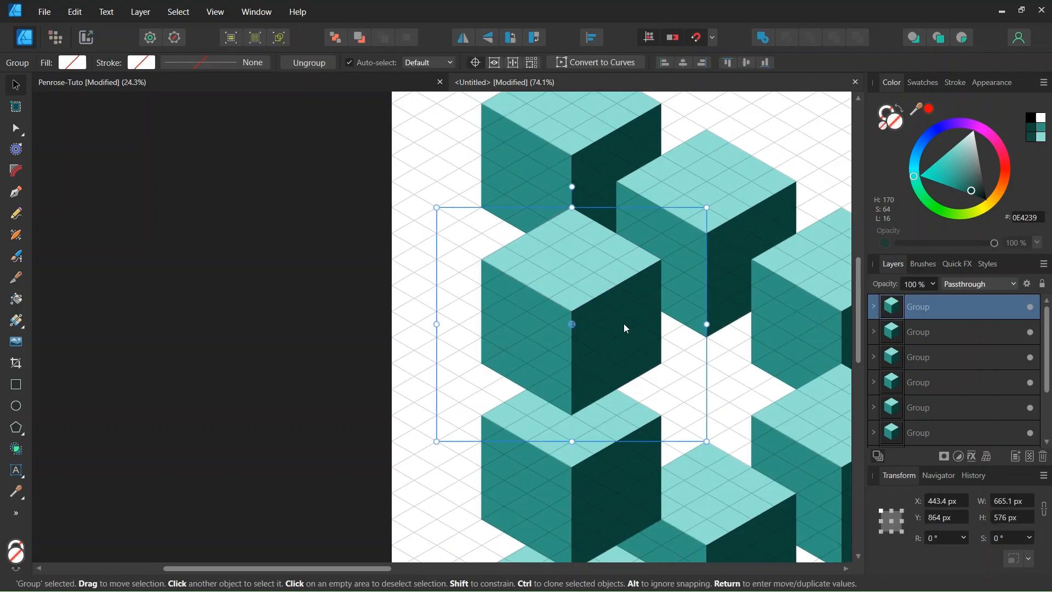
click(553, 155)
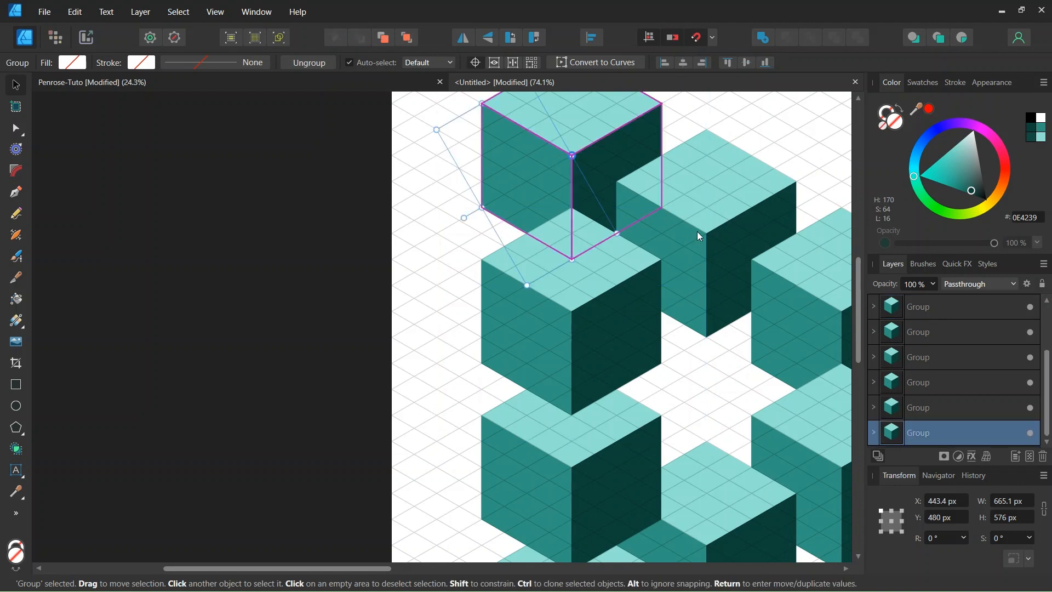
double_click(644, 207)
click(585, 166)
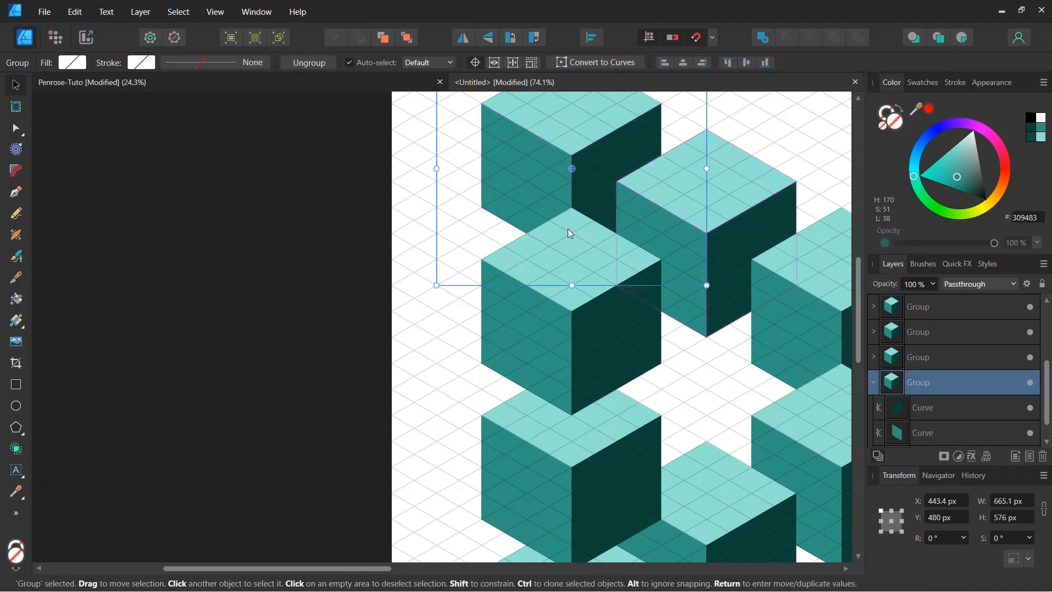
Select the top face of the last copied cube for node editing and add a node at the midpoint of each of its two back edges.
scroll(569, 258, up, 1)
click(569, 259)
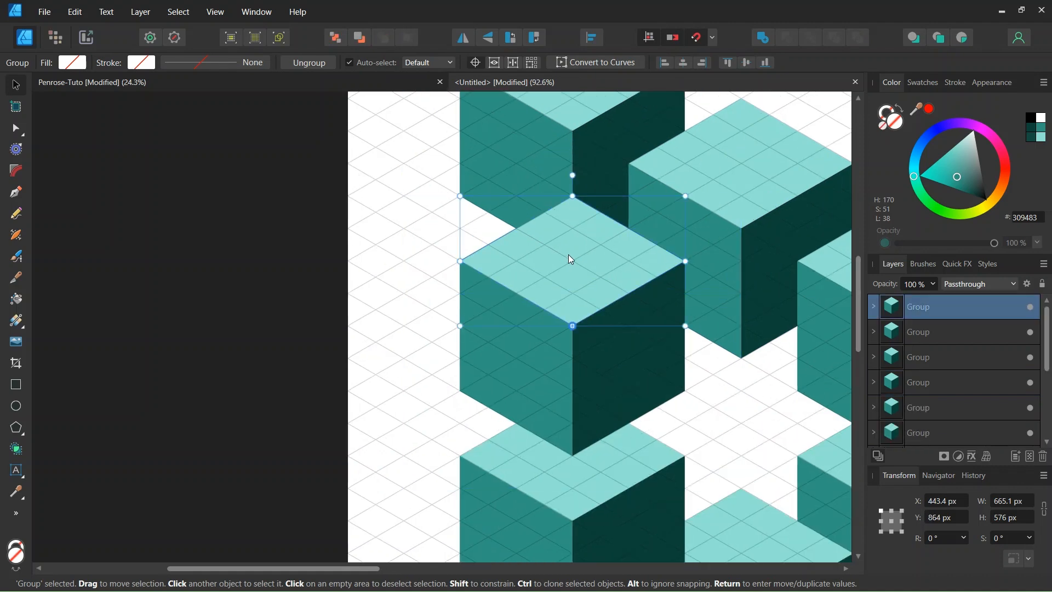
double_click(571, 259)
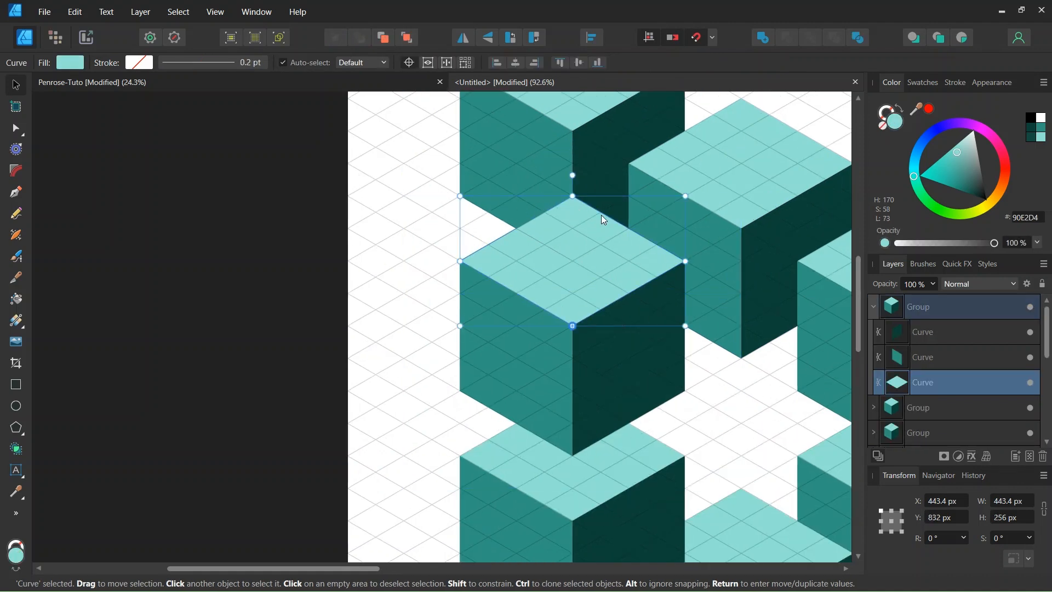
click(16, 129)
scroll(533, 238, up, 2)
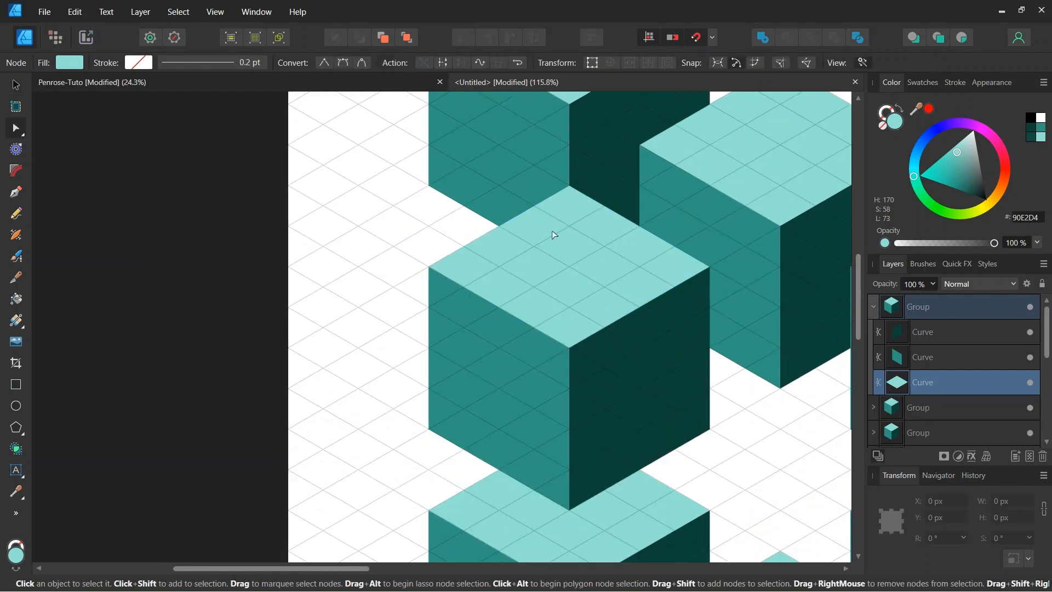
click(497, 226)
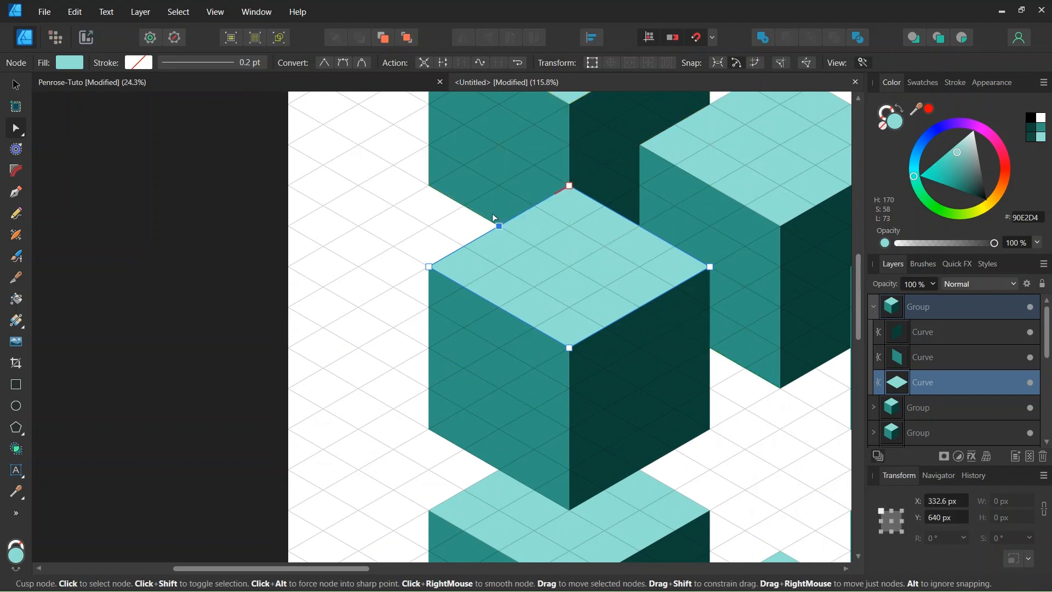
click(640, 227)
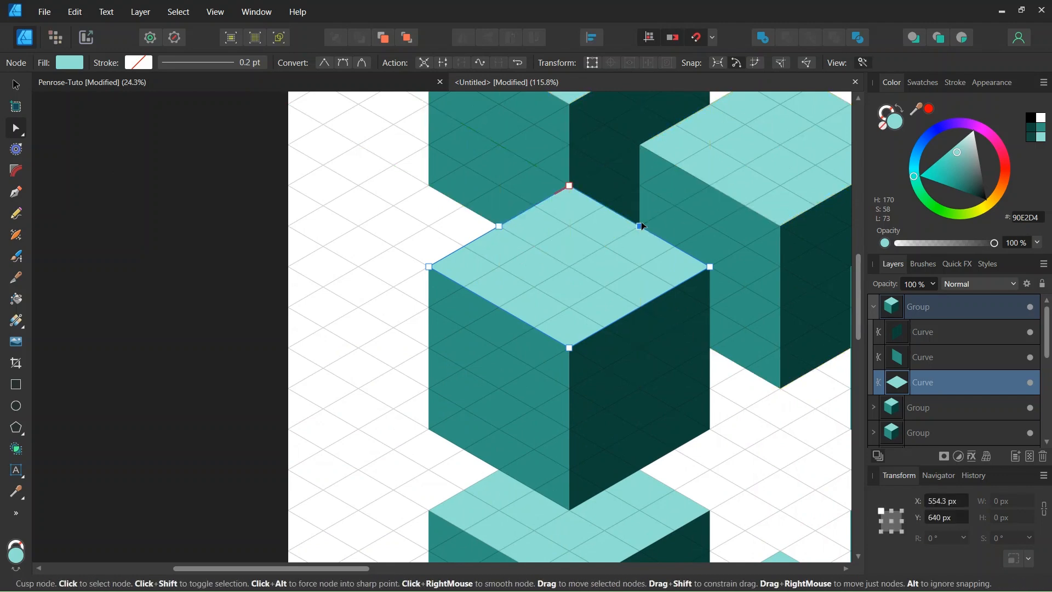
Move the top face's back corner node straight down to X 443.4 px, Y 704 px, cutting a notch for the cube above.
click(570, 185)
drag(571, 188, 571, 267)
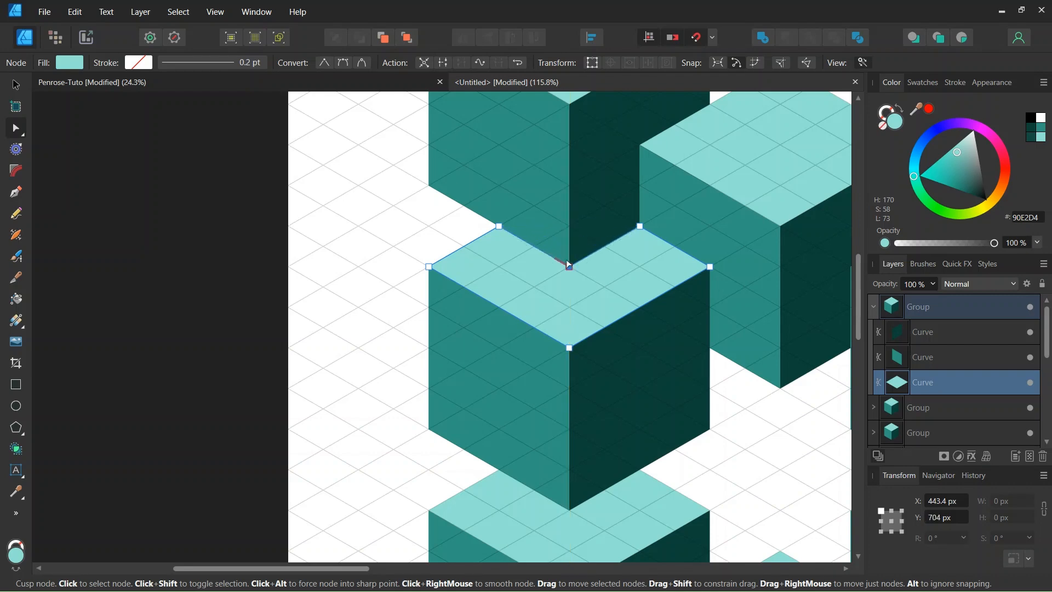
scroll(576, 262, down, 1)
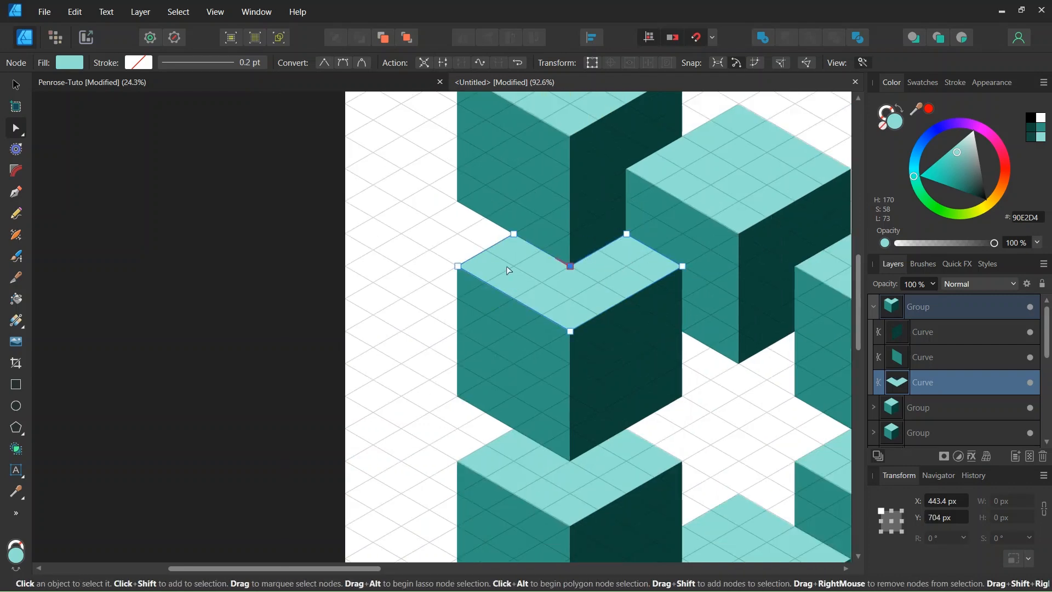
scroll(573, 291, down, 1)
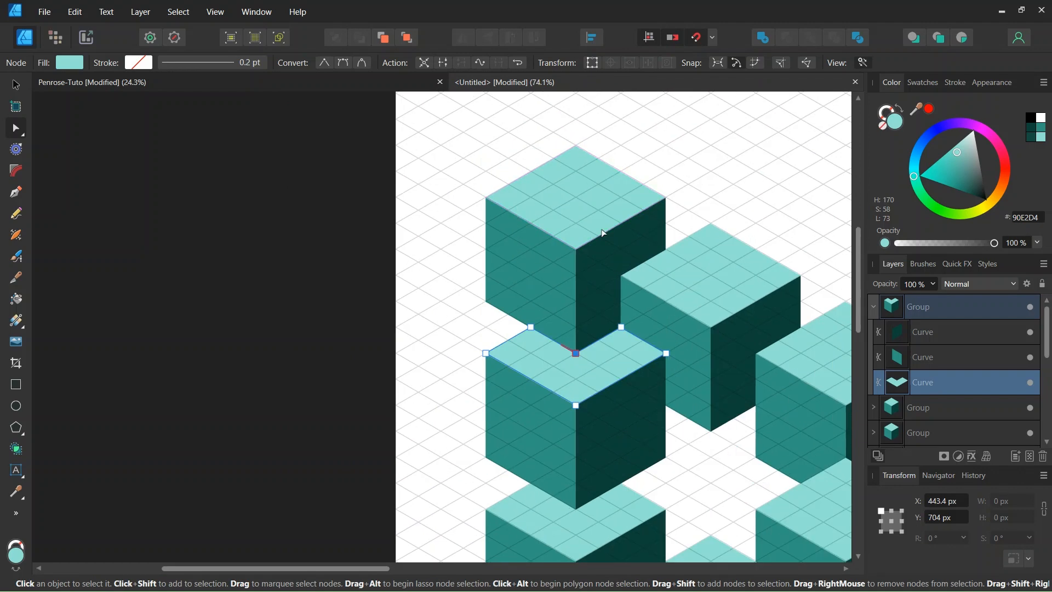
Add a node at the midpoint of the top face's front-right edge and move its right corner node to X 554.3 px, Y 640 px.
scroll(545, 247, up, 1)
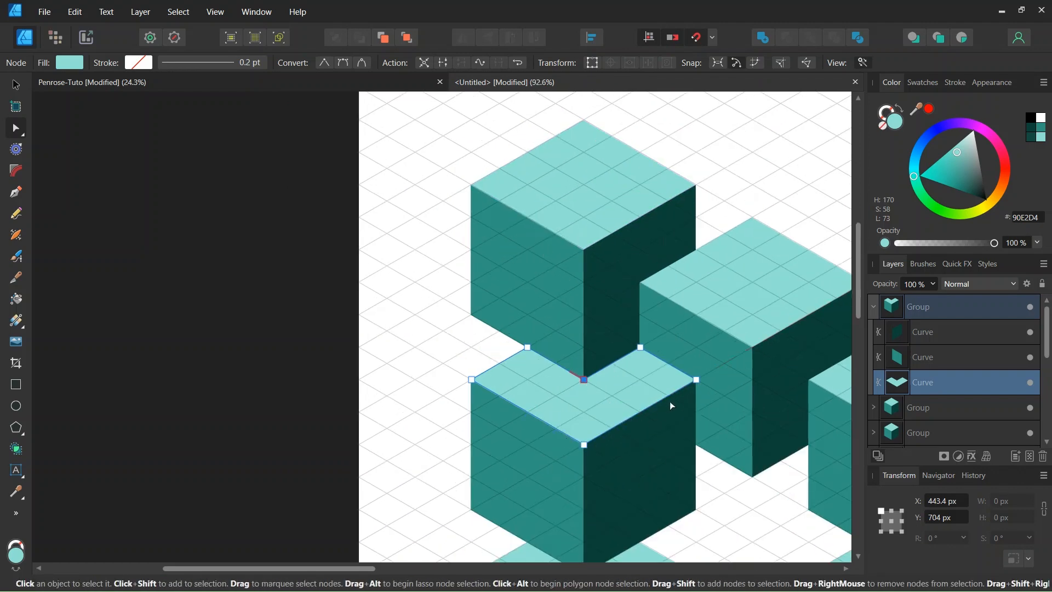
scroll(669, 401, up, 1)
scroll(652, 384, down, 2)
scroll(679, 372, up, 1)
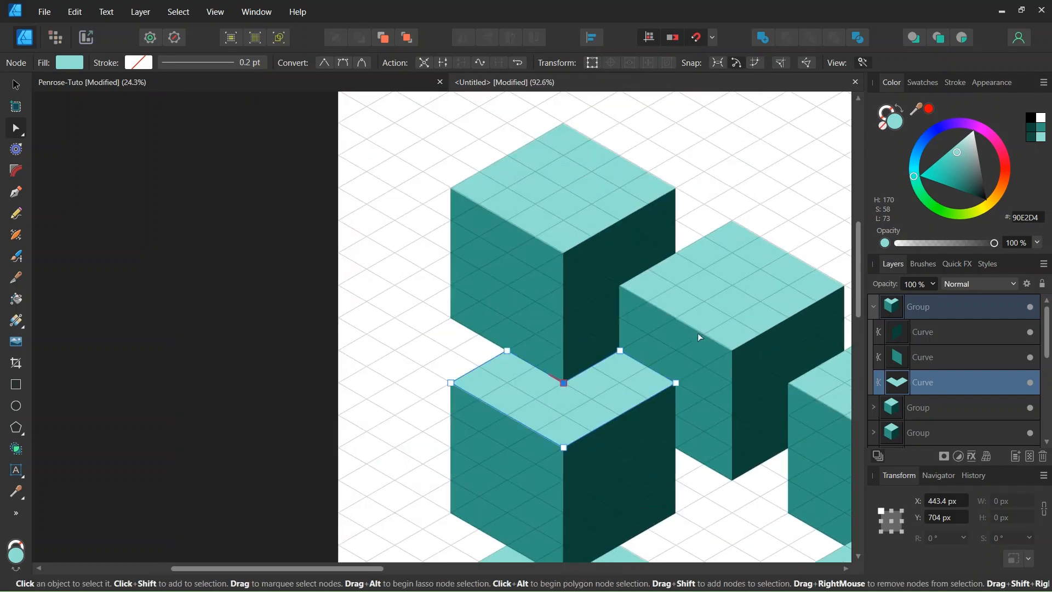
scroll(647, 380, up, 2)
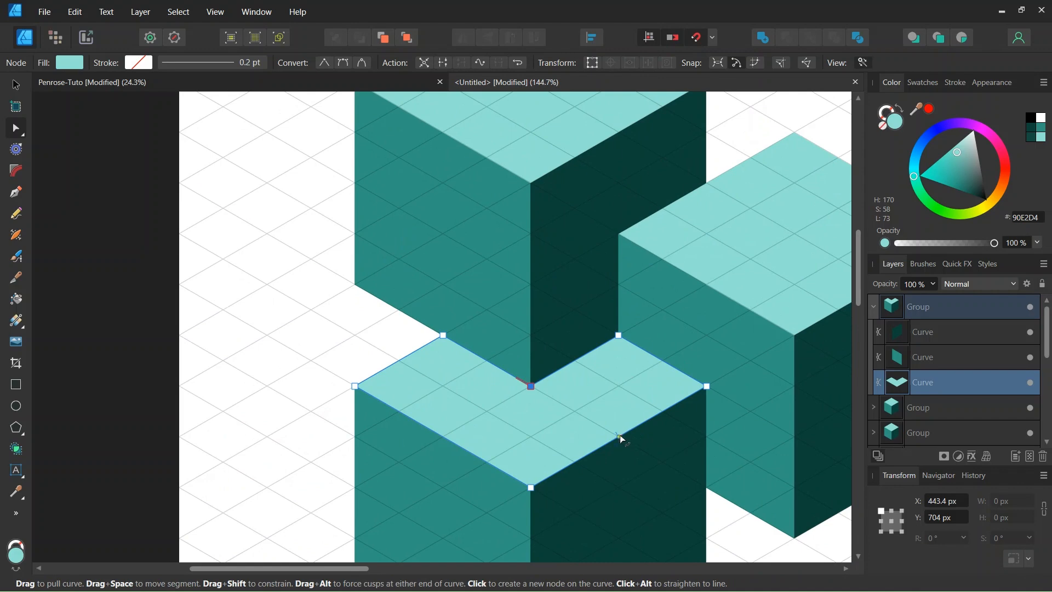
click(620, 436)
scroll(623, 437, up, 2)
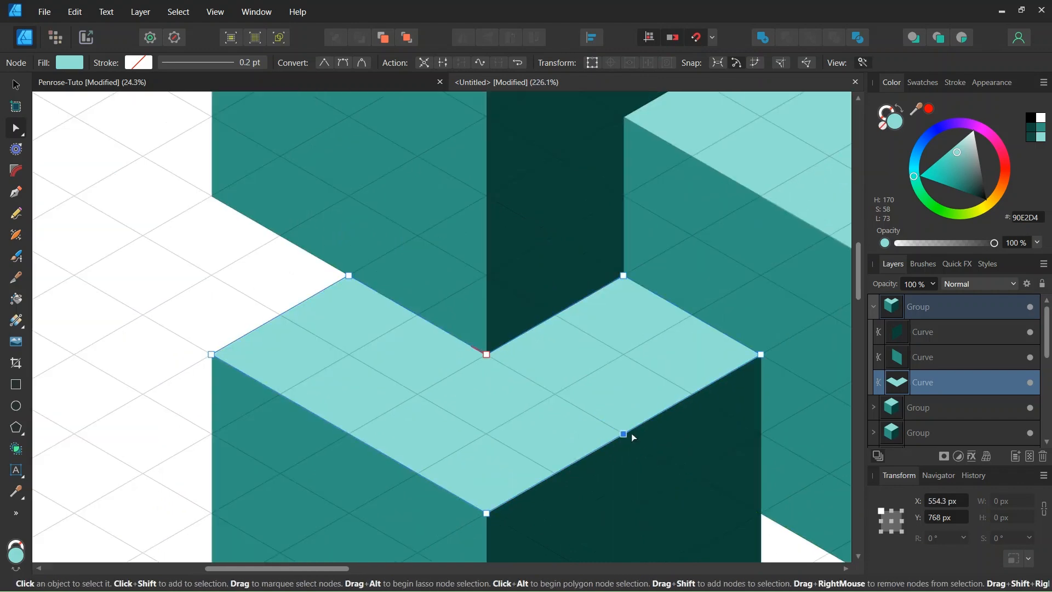
click(761, 355)
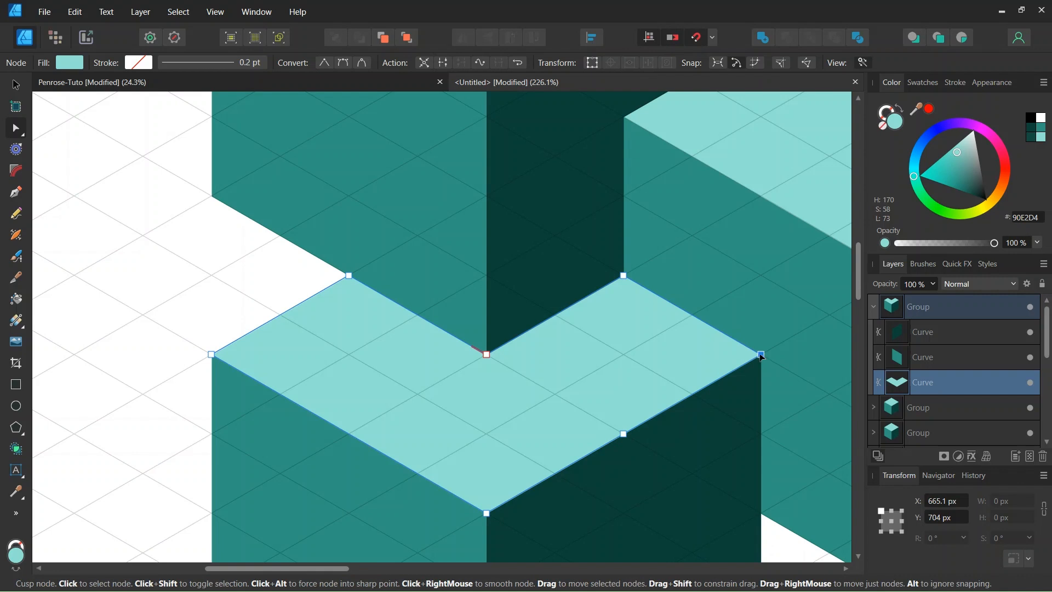
drag(761, 355, 626, 278)
scroll(626, 278, up, 4)
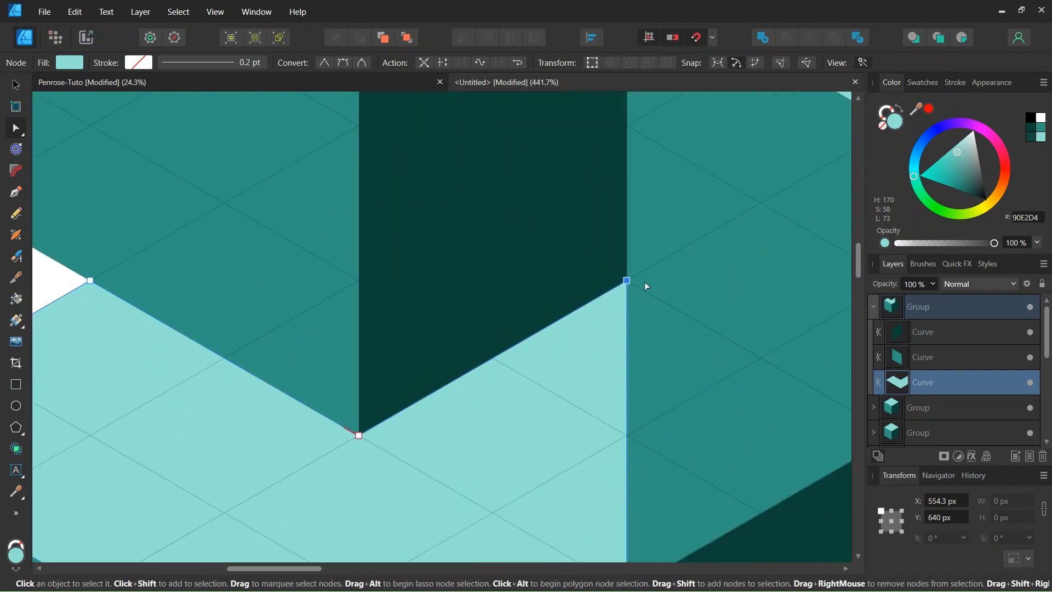
scroll(633, 291, down, 7)
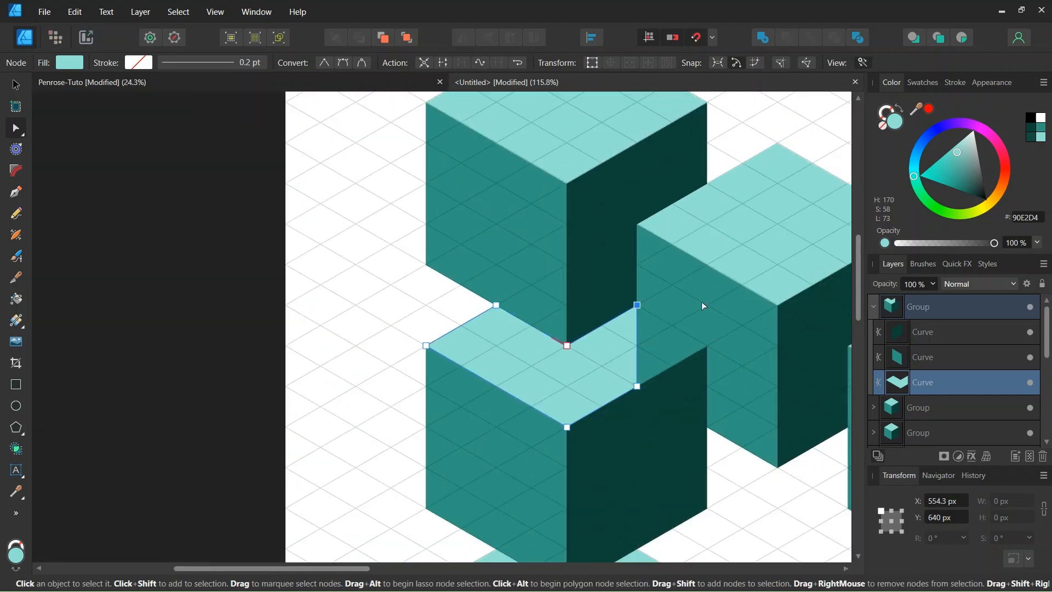
Select the dark right face of the last copied cube and add nodes at the midpoints of its right and top edges.
click(711, 301)
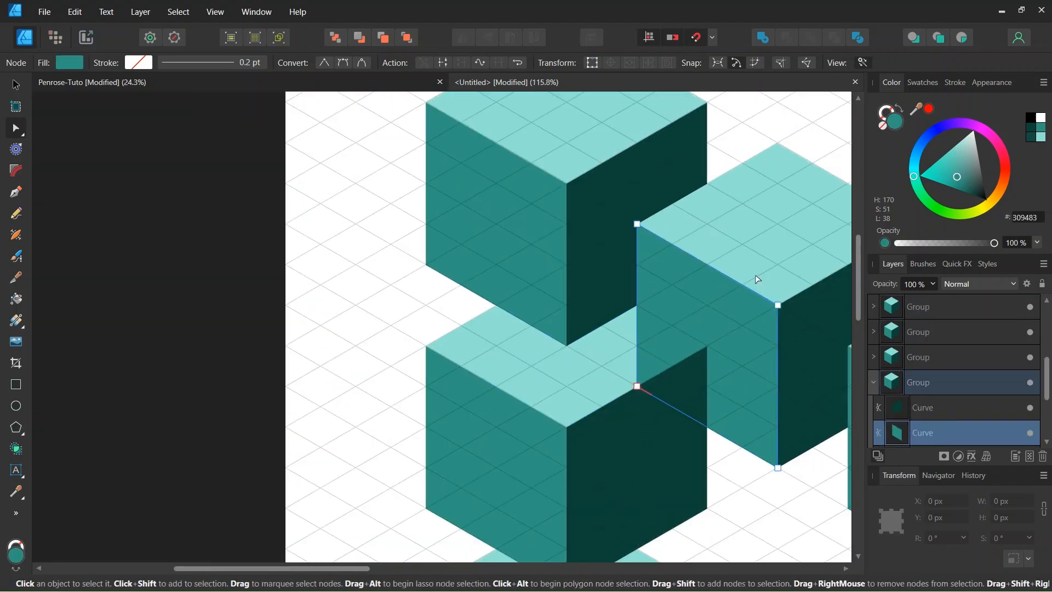
click(668, 445)
scroll(666, 439, down, 2)
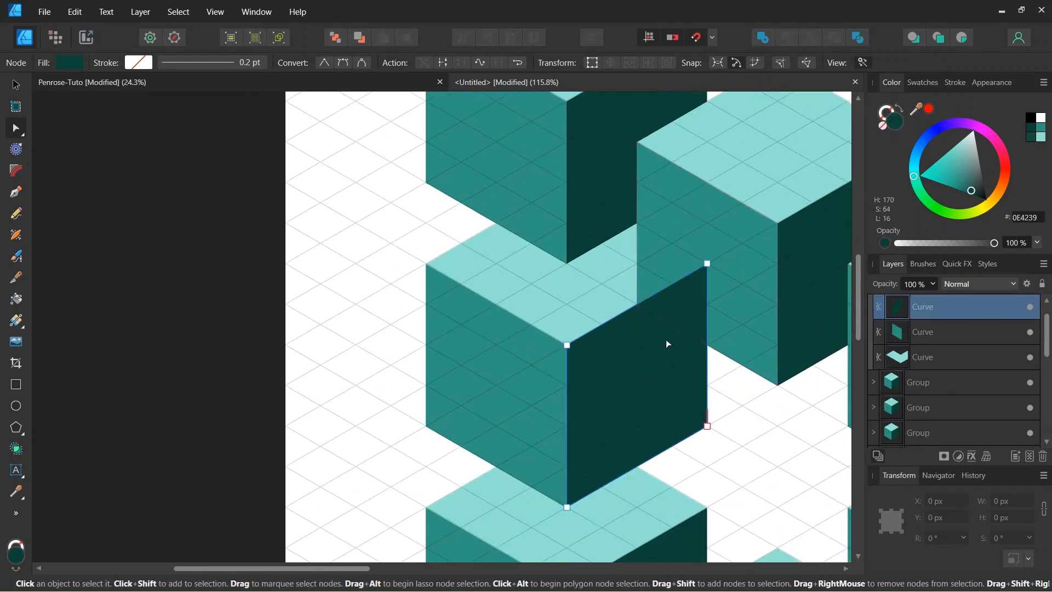
scroll(700, 363, up, 2)
click(707, 345)
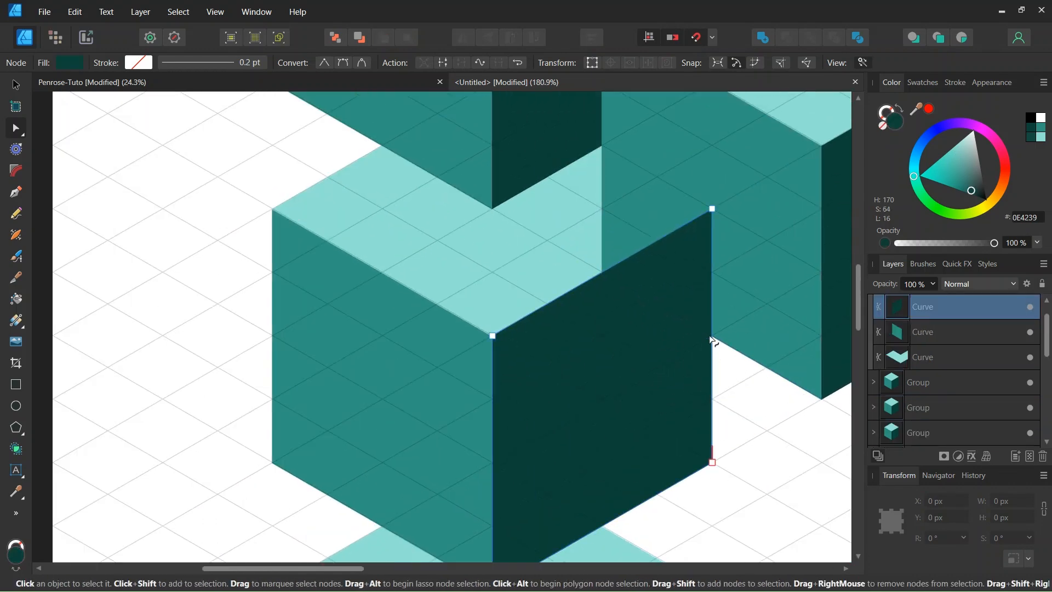
click(603, 272)
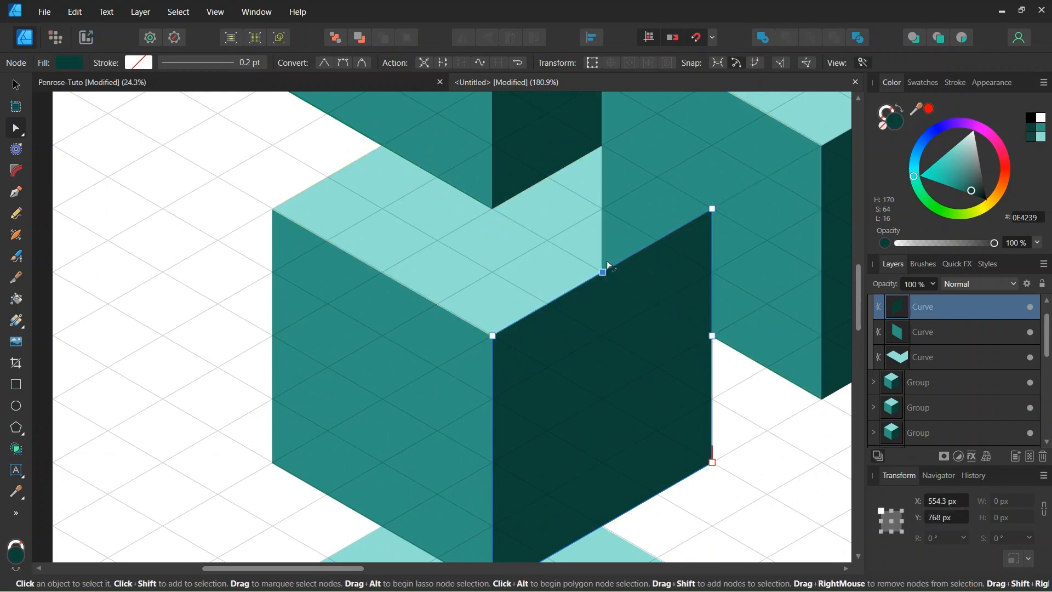
Move the dark face's upper-right corner node onto the top edge's midpoint node at X 554.3 px, Y 768 px.
click(713, 209)
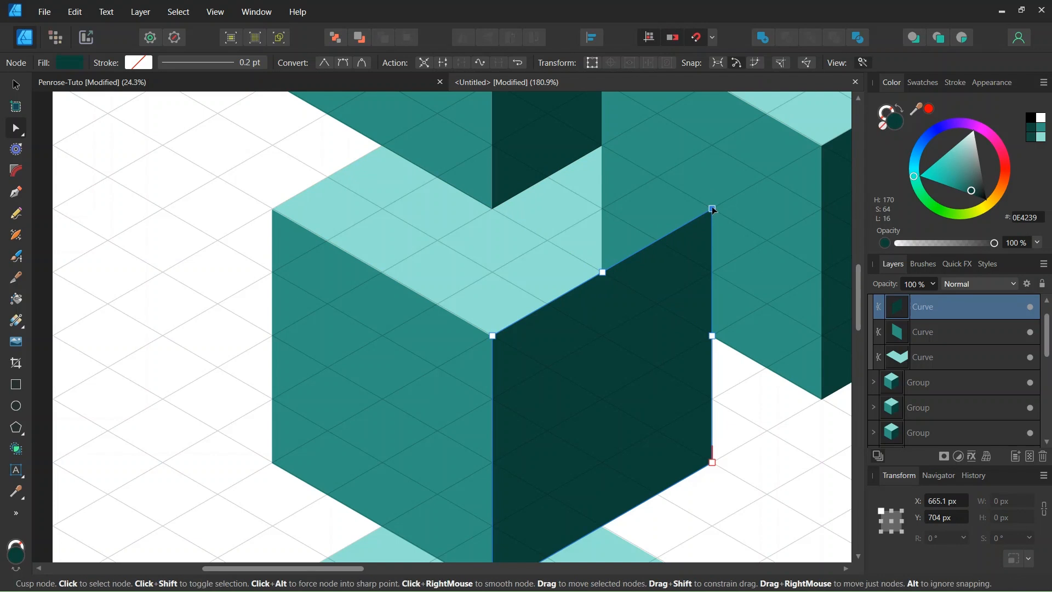
drag(713, 210, 604, 273)
scroll(603, 271, up, 4)
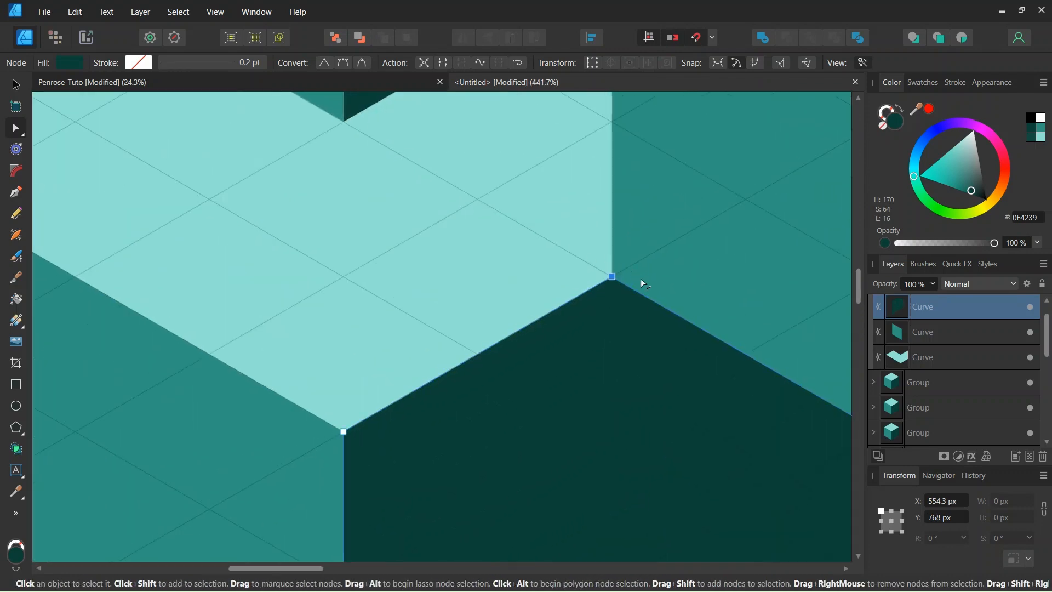
scroll(586, 295, down, 6)
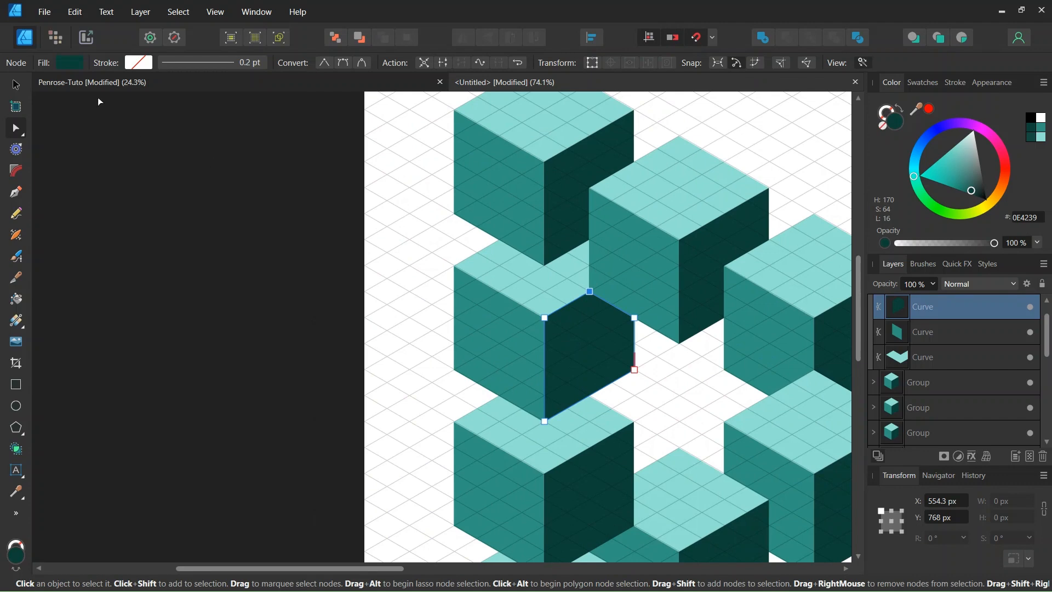
Switch from node editing to the Move tool, deselect the reshaped face, and check the corner within the whole triangle.
click(12, 89)
scroll(577, 265, up, 1)
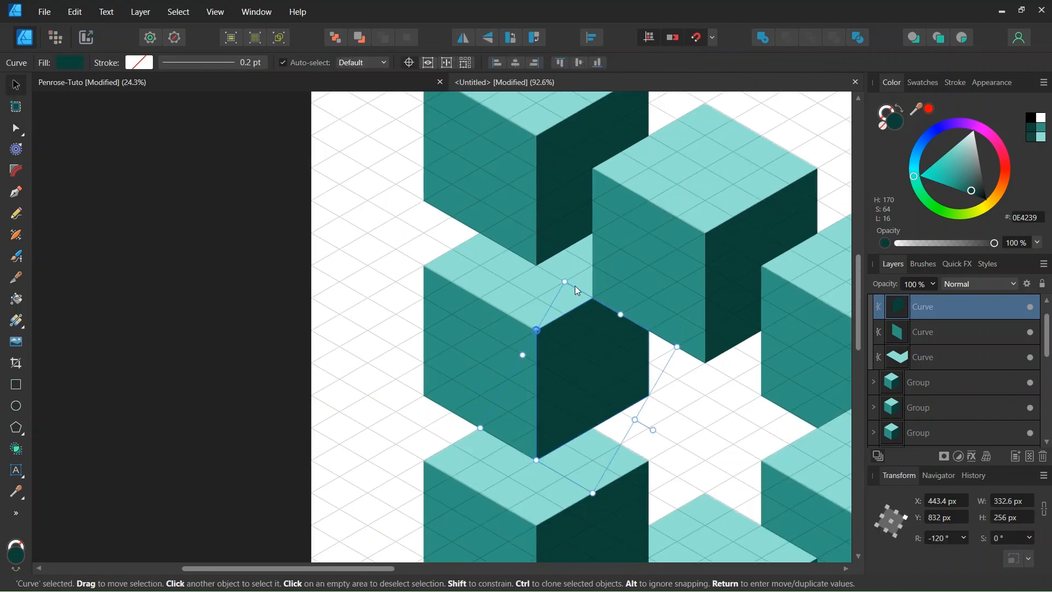
key(ctrl+d)
scroll(570, 320, up, 1)
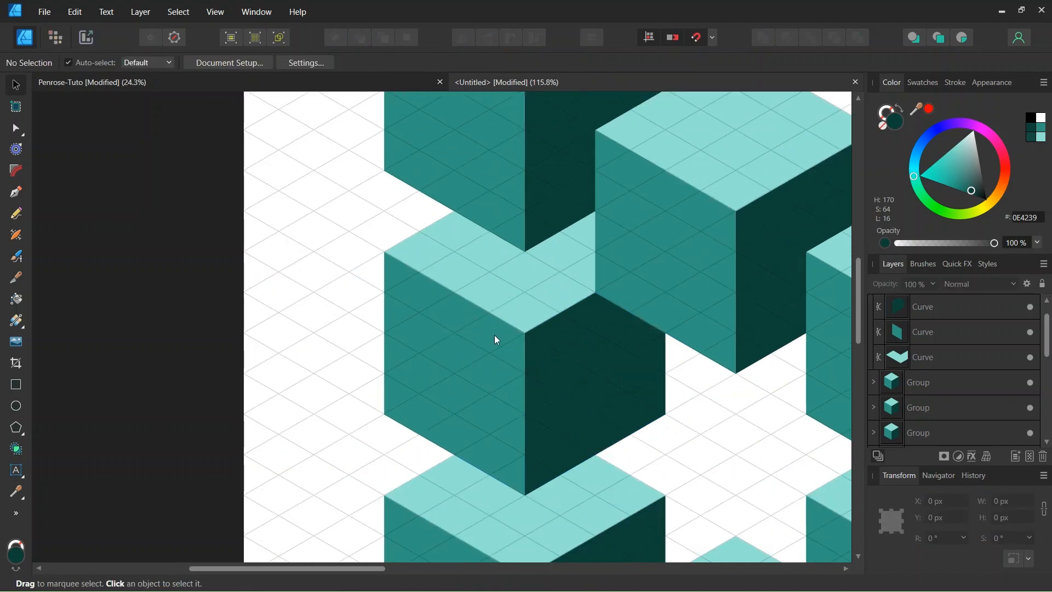
scroll(520, 347, down, 5)
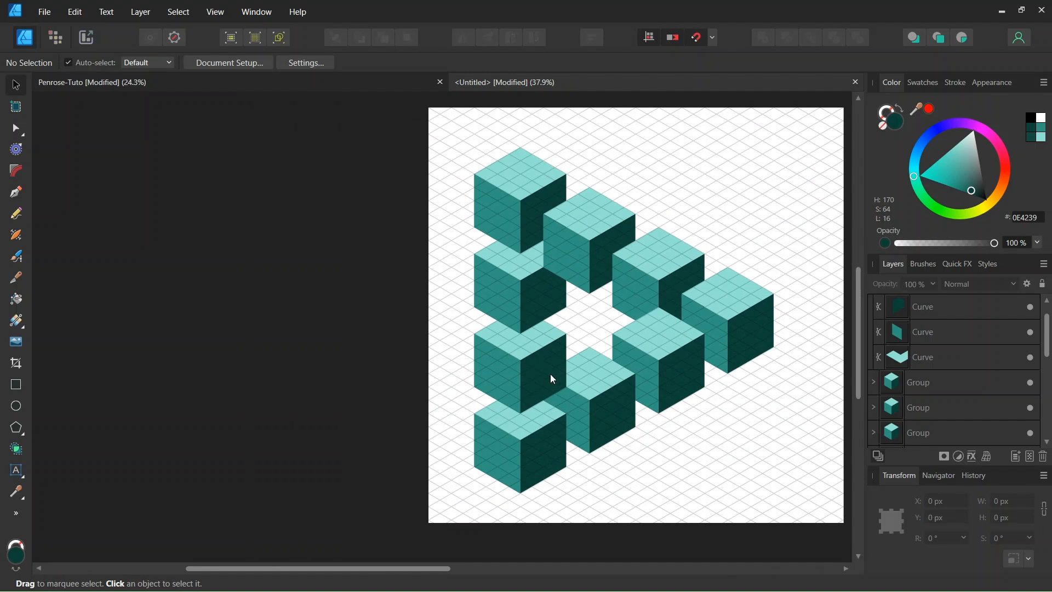
scroll(584, 341, up, 1)
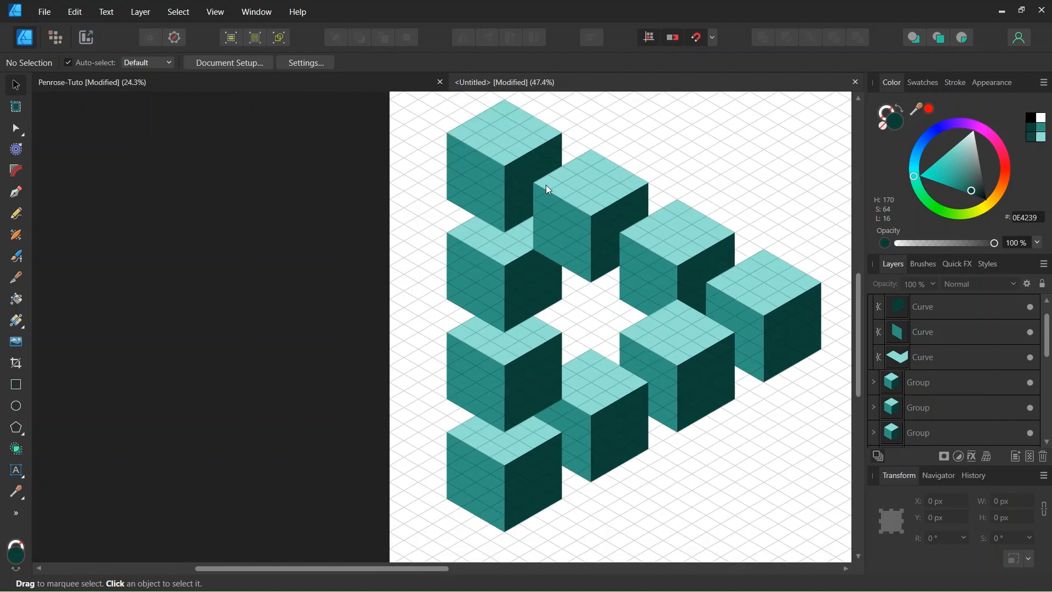